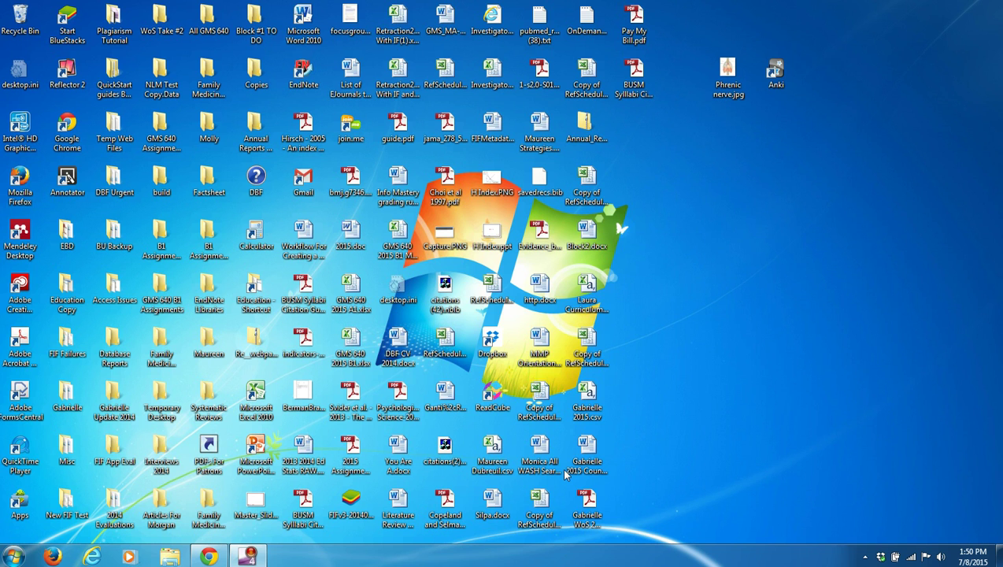
# Step: Switch to Chrome, search Google for "anki" and open the download section of the ankisrs.net site
pyautogui.click(208, 556)
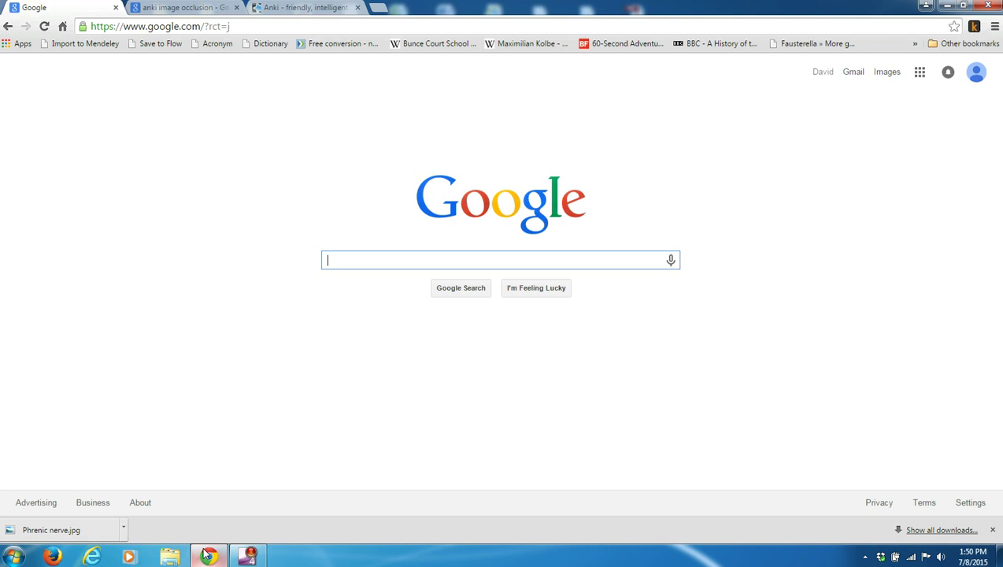
pyautogui.write('anki')
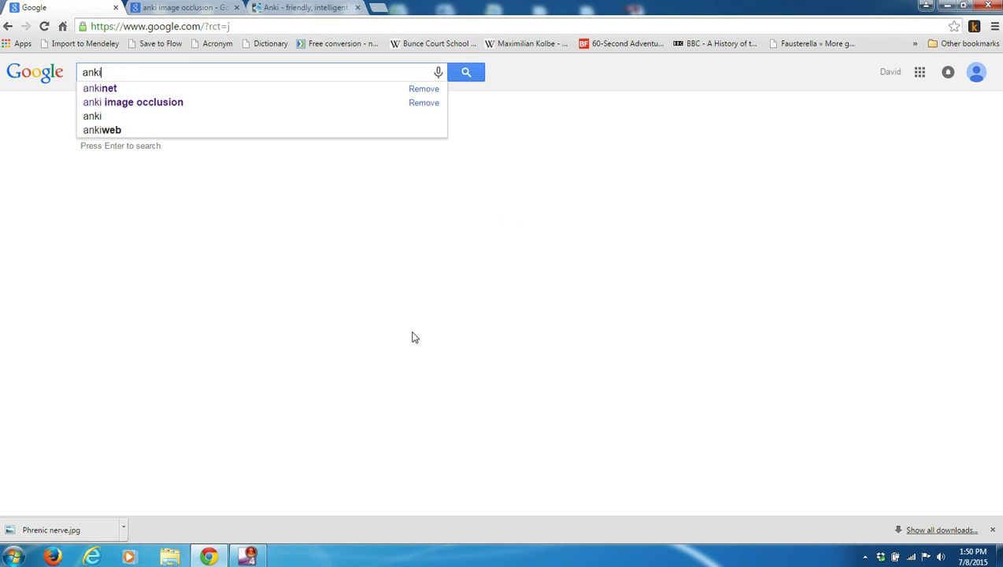
pyautogui.press('Return')
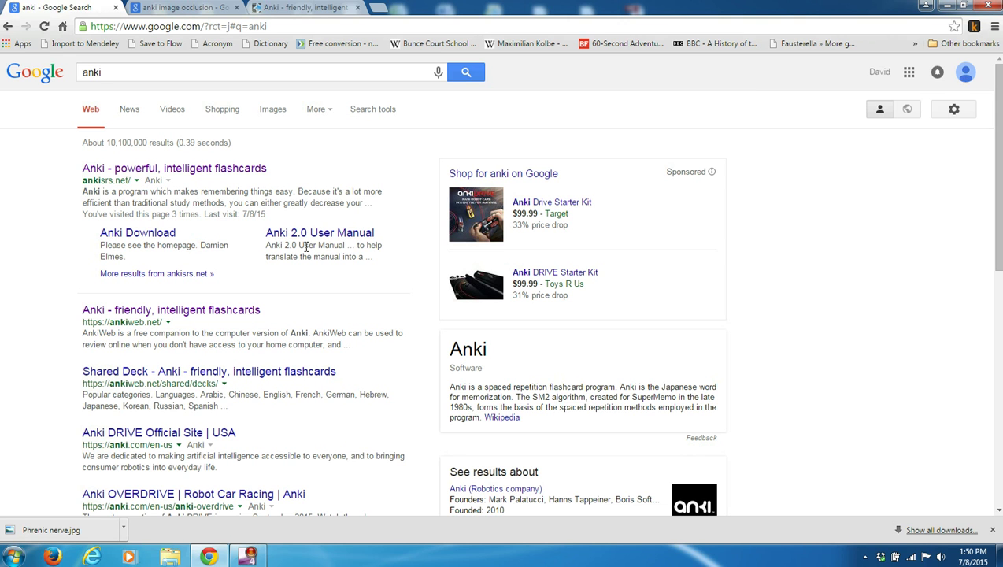
pyautogui.click(222, 169)
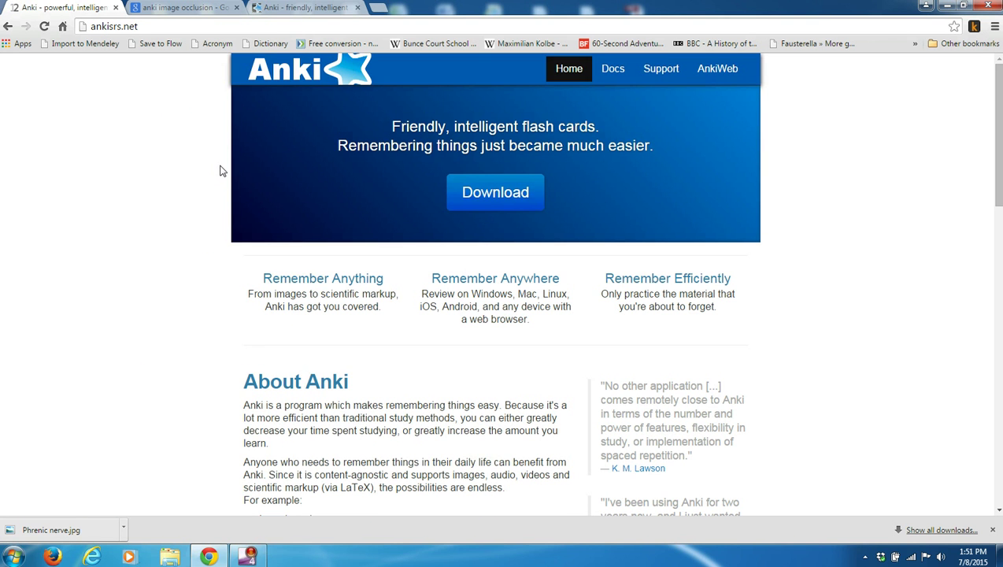
pyautogui.click(519, 196)
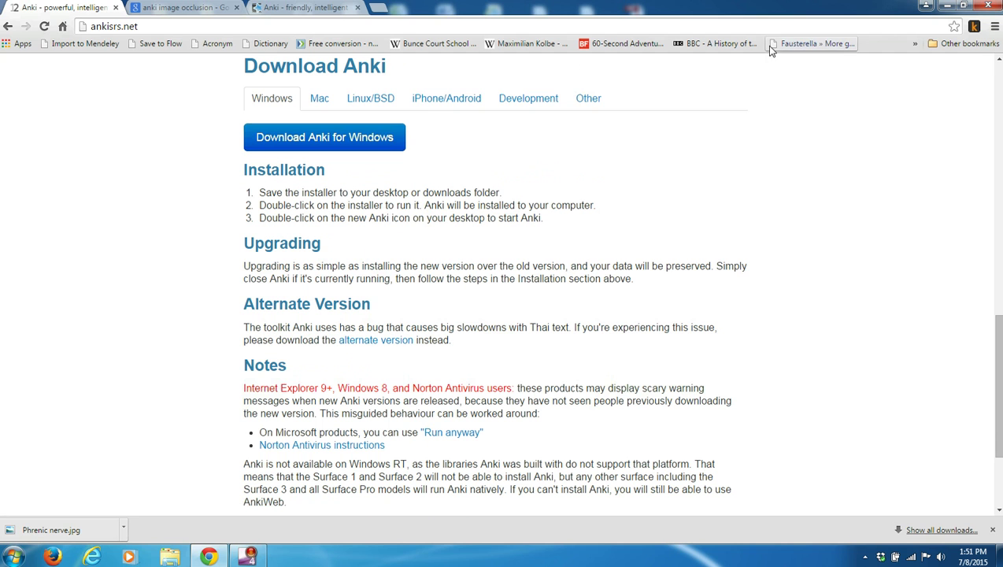
# Step: Return to the desktop, move the Anki shortcut to an empty area and launch Anki
pyautogui.click(927, 6)
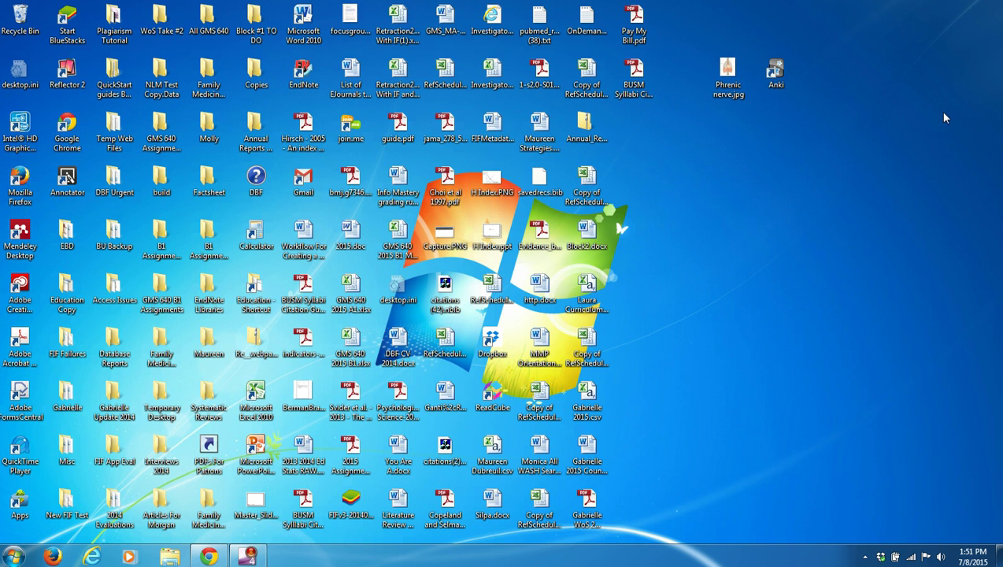
pyautogui.moveTo(776, 79); pyautogui.dragTo(819, 203)
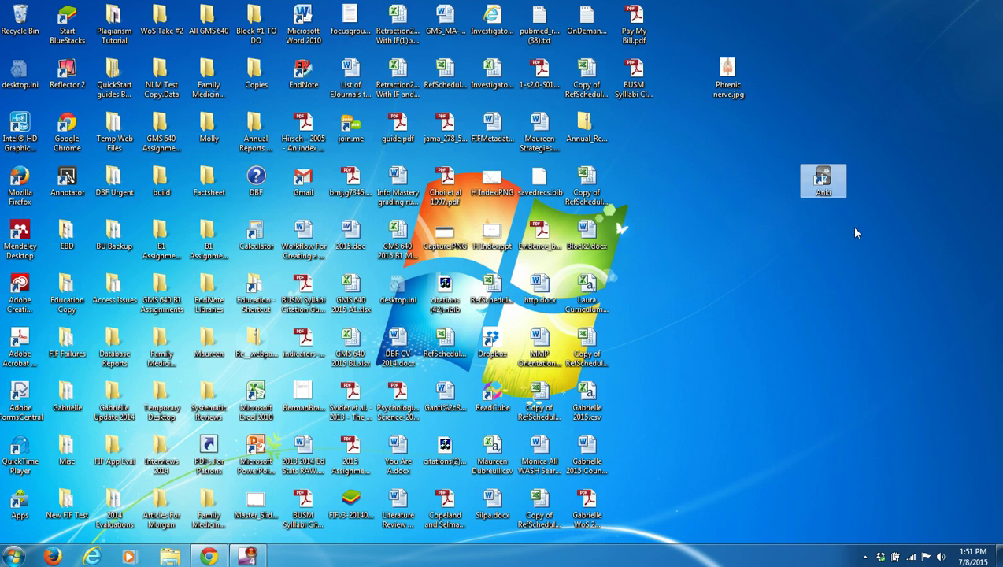
pyautogui.click(827, 254)
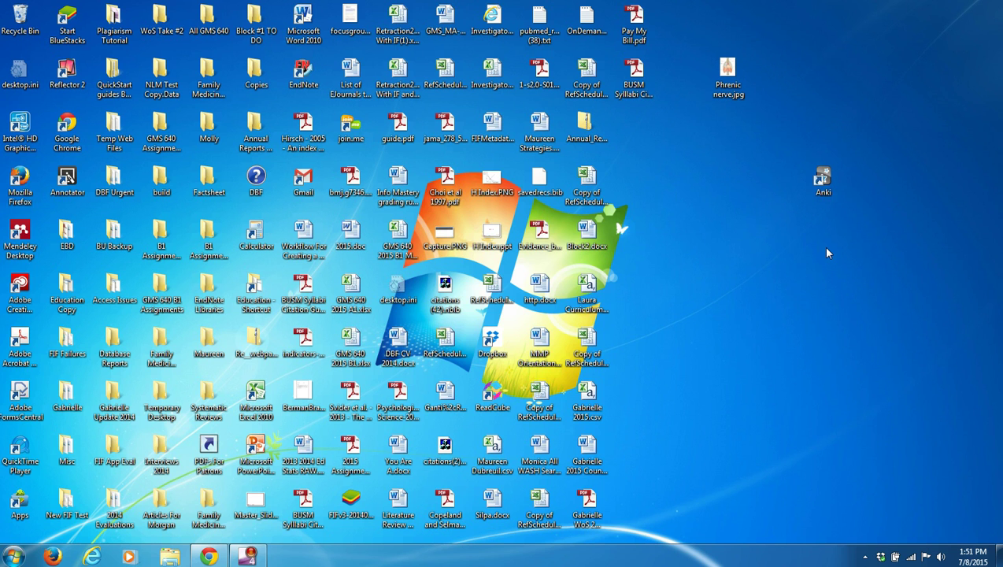
pyautogui.doubleClick(823, 179)
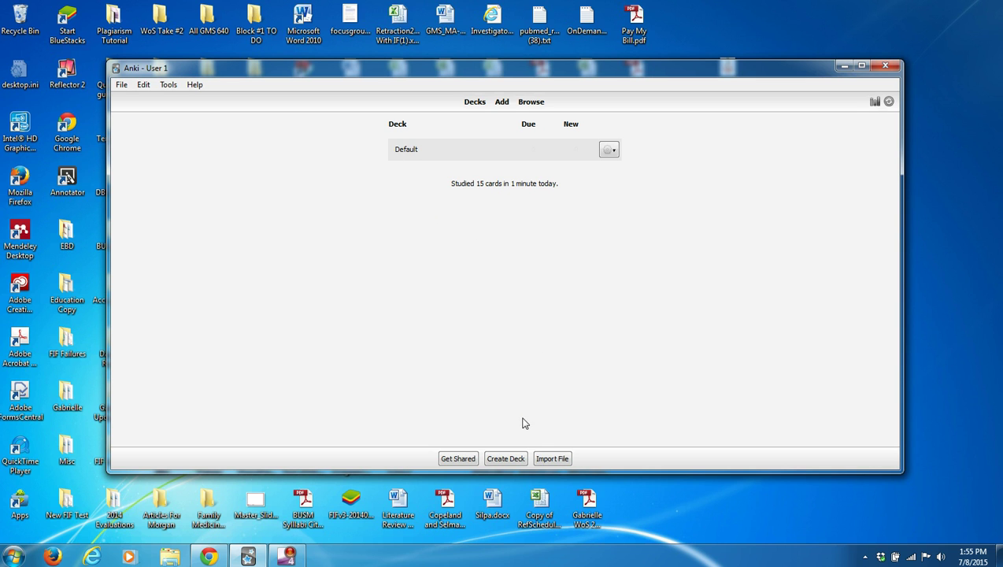
# Step: Create a new deck named "Anatomy" and open it
pyautogui.click(516, 463)
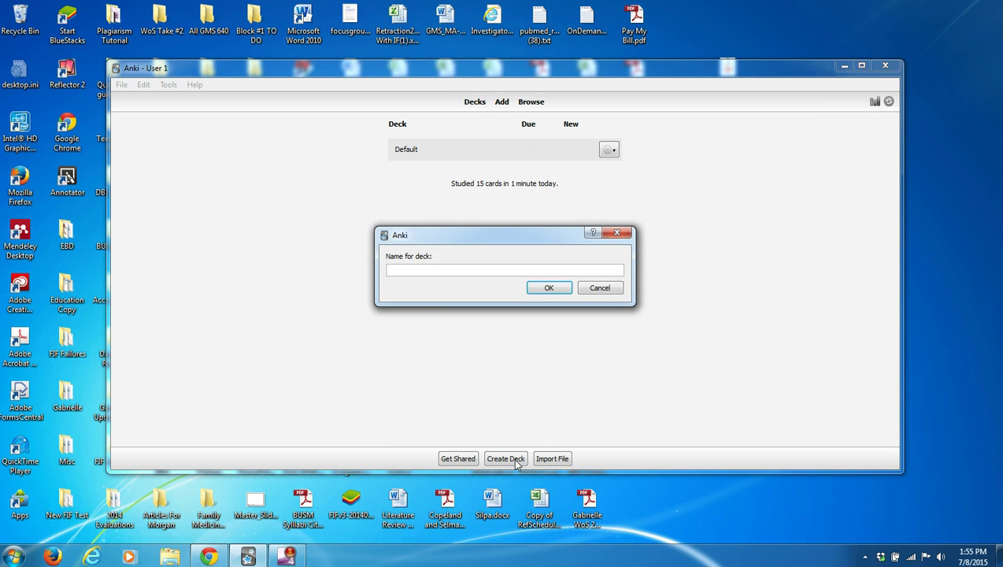
pyautogui.write('Anatomy')
pyautogui.click(540, 288)
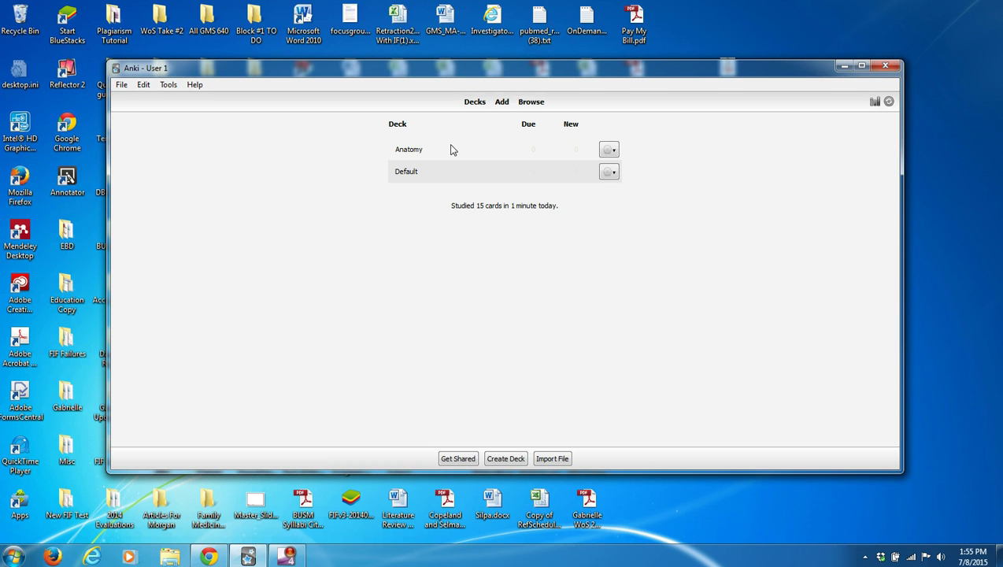
pyautogui.click(418, 155)
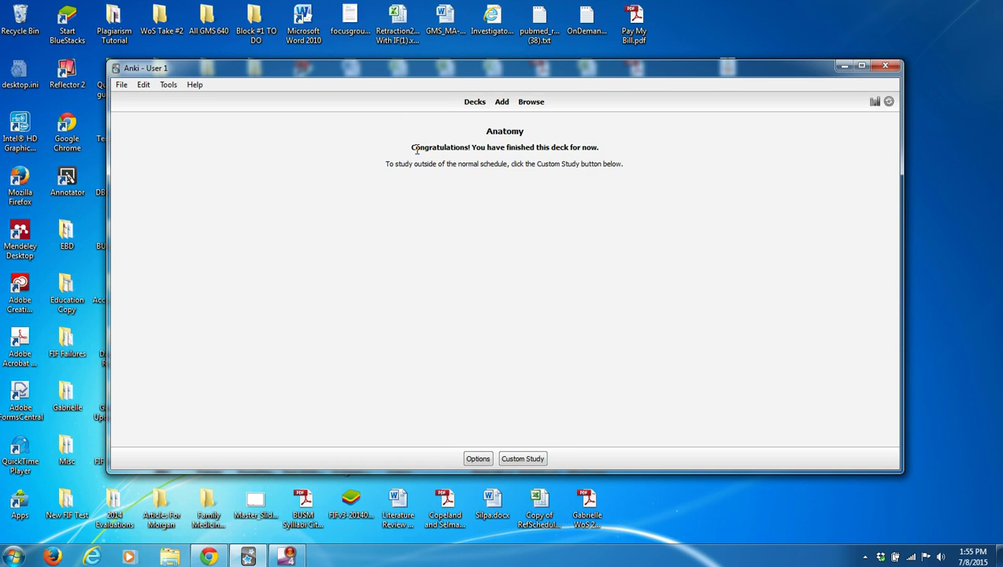
# Step: Start a new note in the Anatomy deck and set its note type to Basic
pyautogui.click(505, 104)
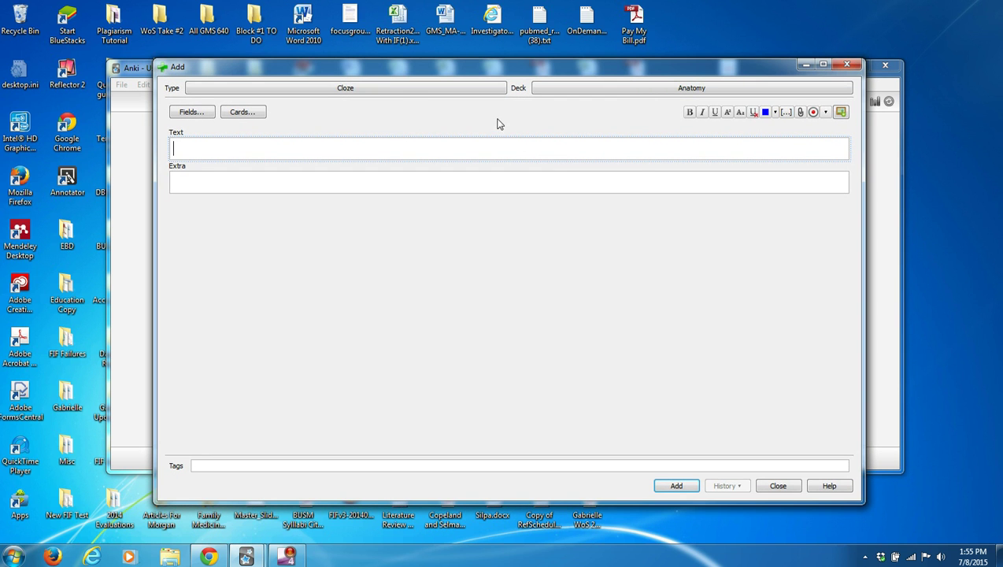
pyautogui.click(401, 90)
pyautogui.click(419, 225)
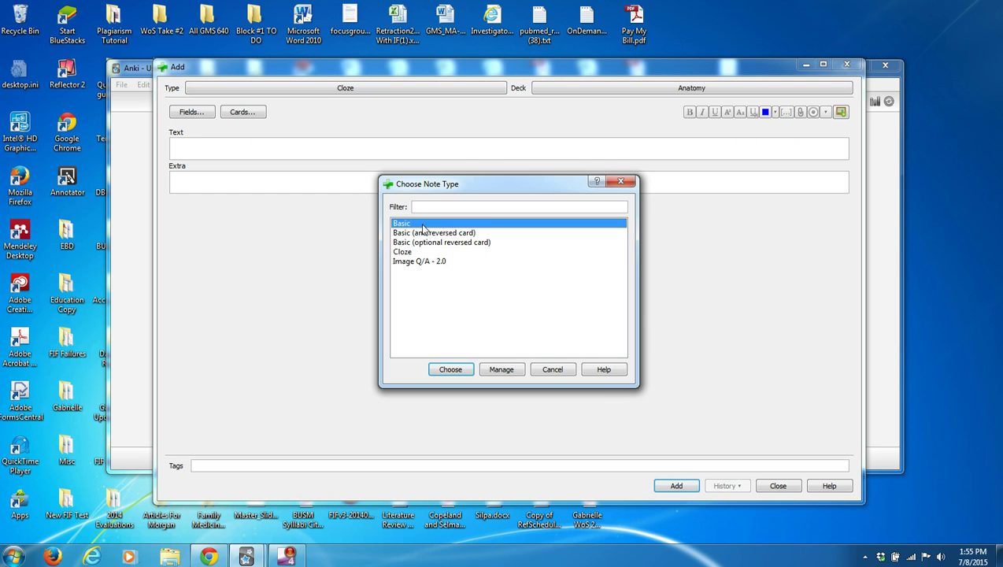
pyautogui.click(465, 367)
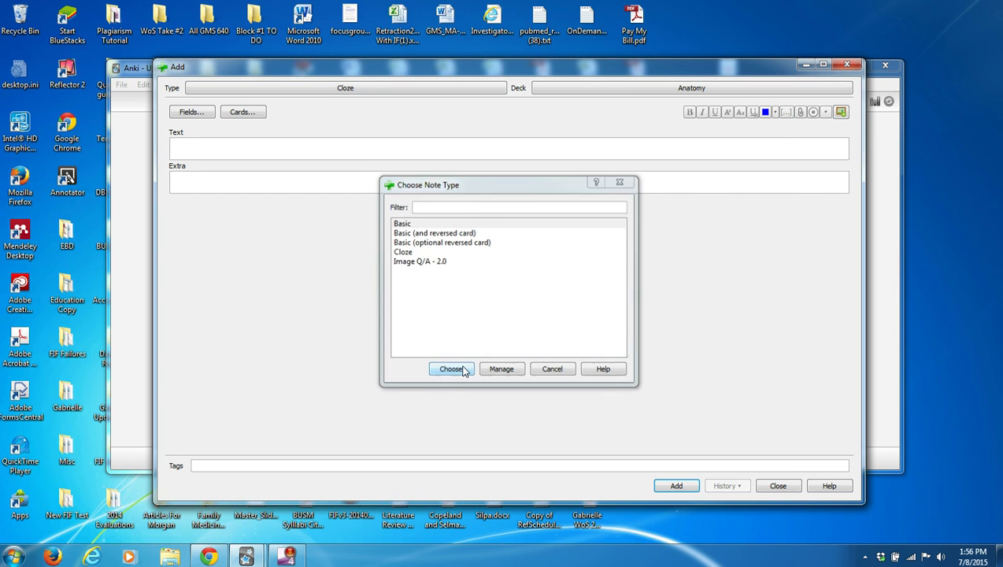
pyautogui.click(370, 89)
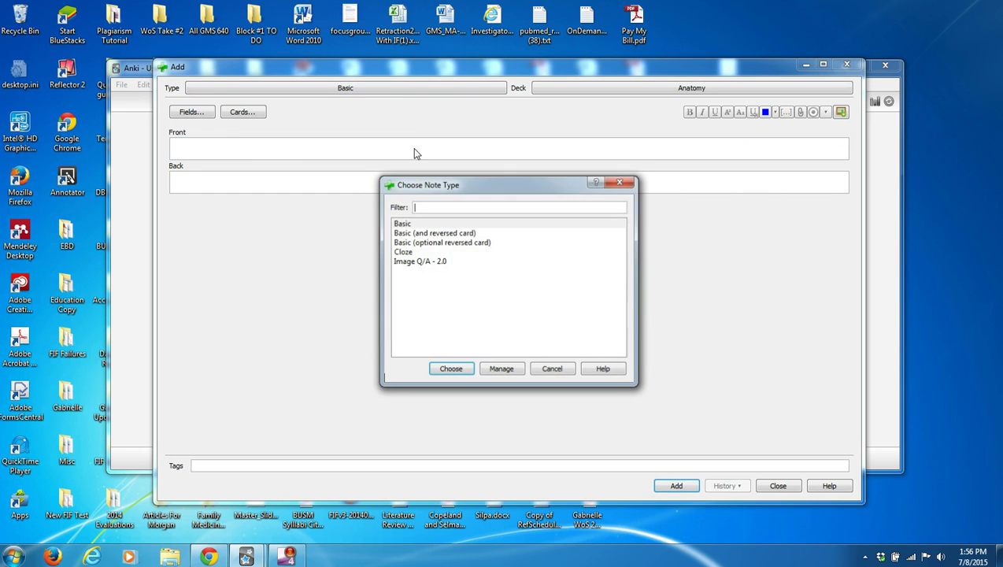
pyautogui.click(413, 224)
pyautogui.click(461, 370)
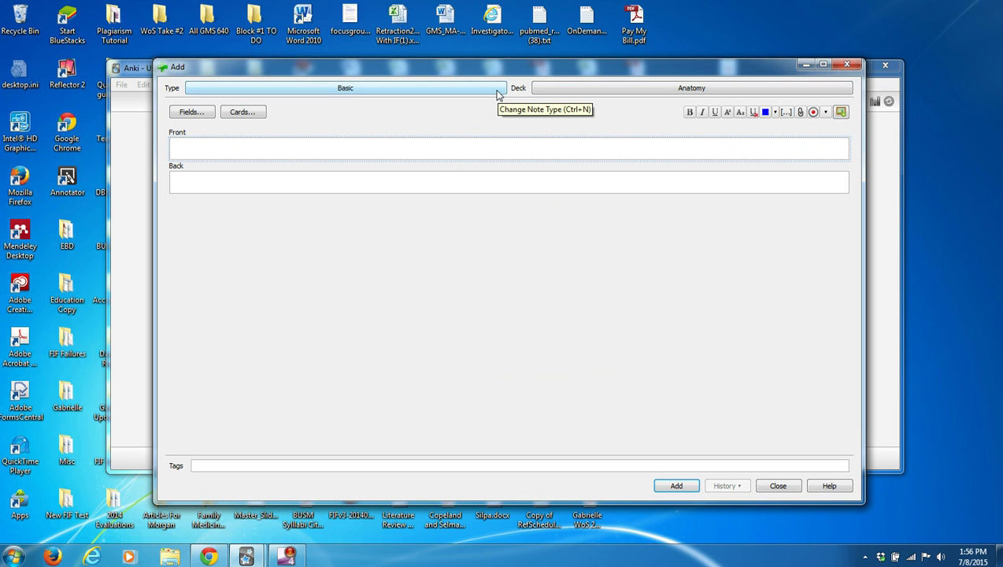
# Step: Enter "what nerve innervates the diaphragm?" as the card's front and "phrenic nerve" as its back
pyautogui.write('what nerve innervates the doiap')
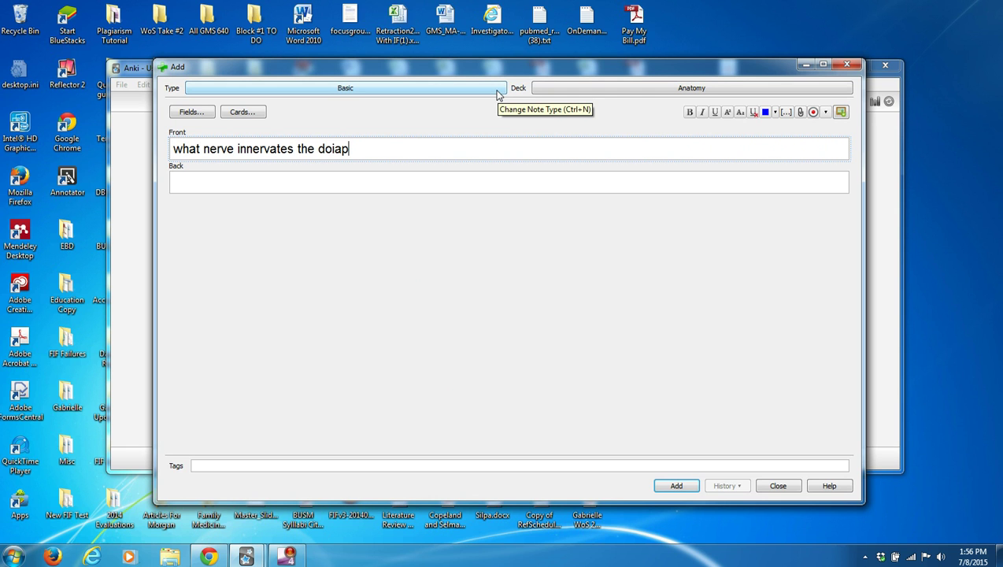
pyautogui.press('BackSpace')
pyautogui.press('BackSpace')
pyautogui.press('BackSpace')
pyautogui.press('BackSpace')
pyautogui.write('iaphragm?')
pyautogui.press('Tab')
pyautogui.write('ph')
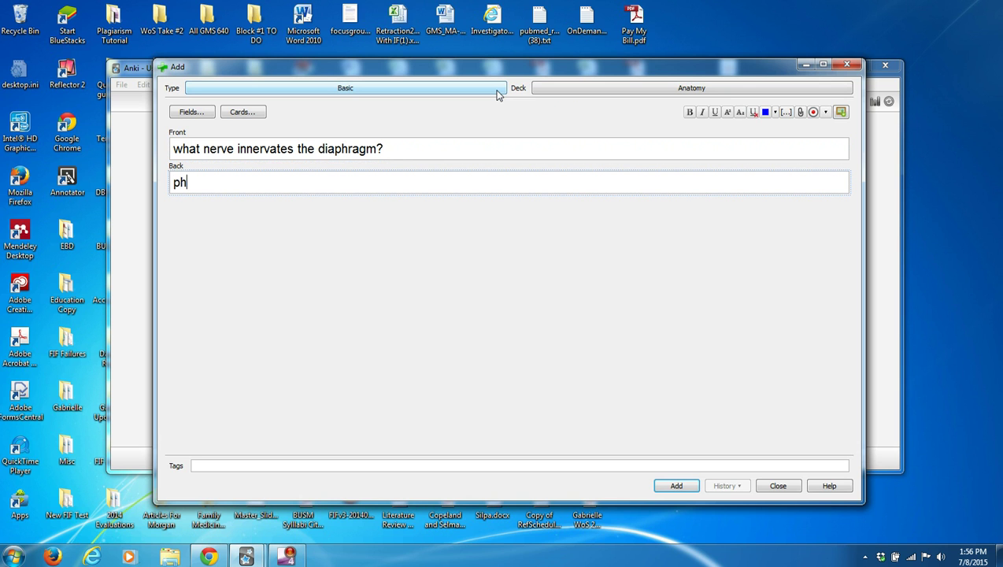
pyautogui.write('renic nerve')
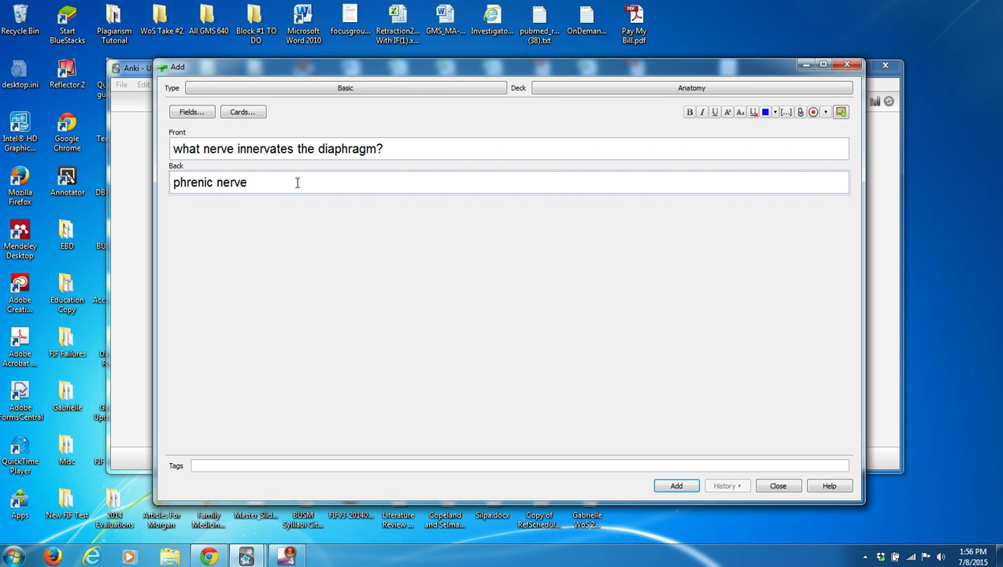
# Step: Insert the desktop image "Phrenic nerve.jpg" into the card's answer field
pyautogui.press('Return')
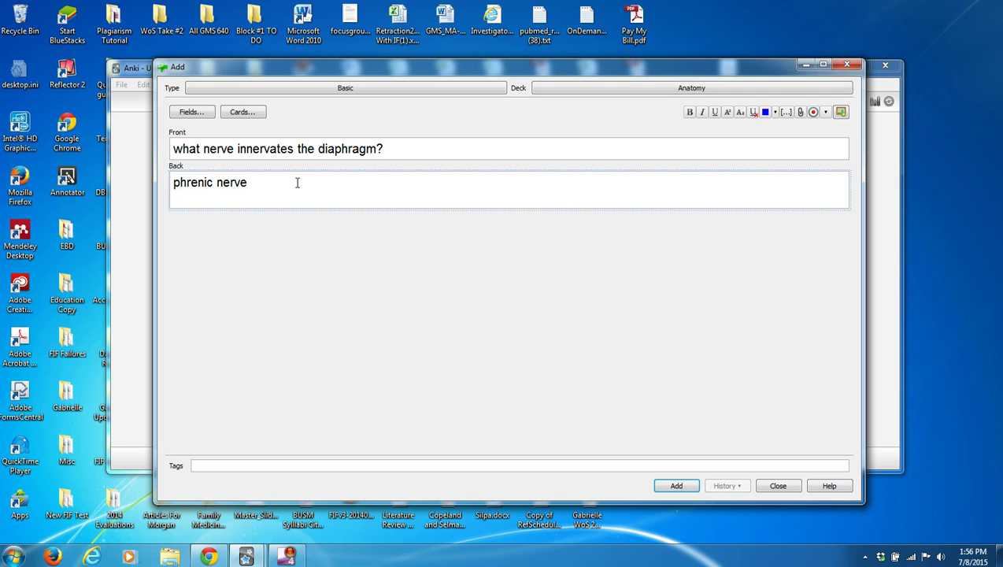
pyautogui.click(238, 195)
pyautogui.click(800, 113)
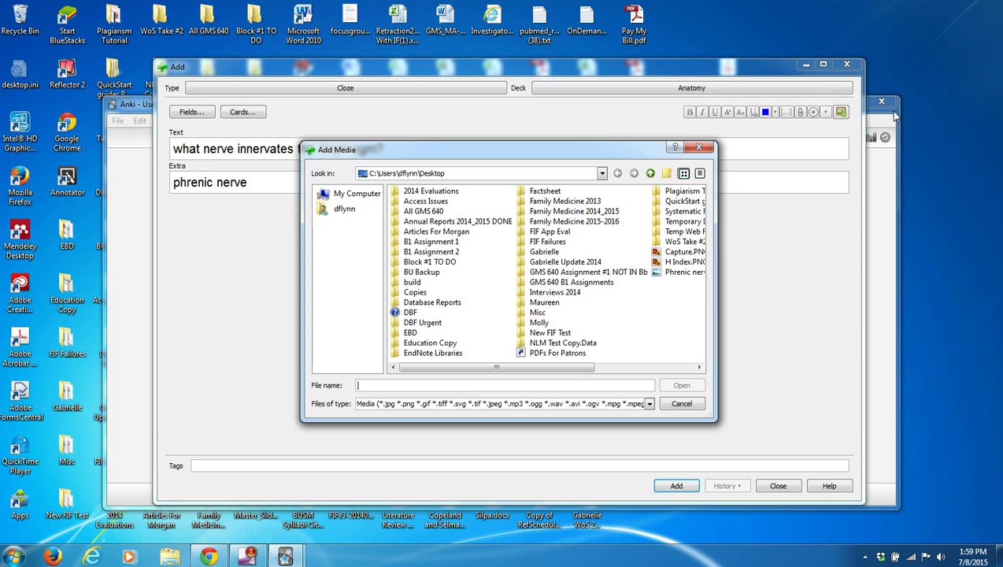
pyautogui.click(679, 272)
pyautogui.click(682, 386)
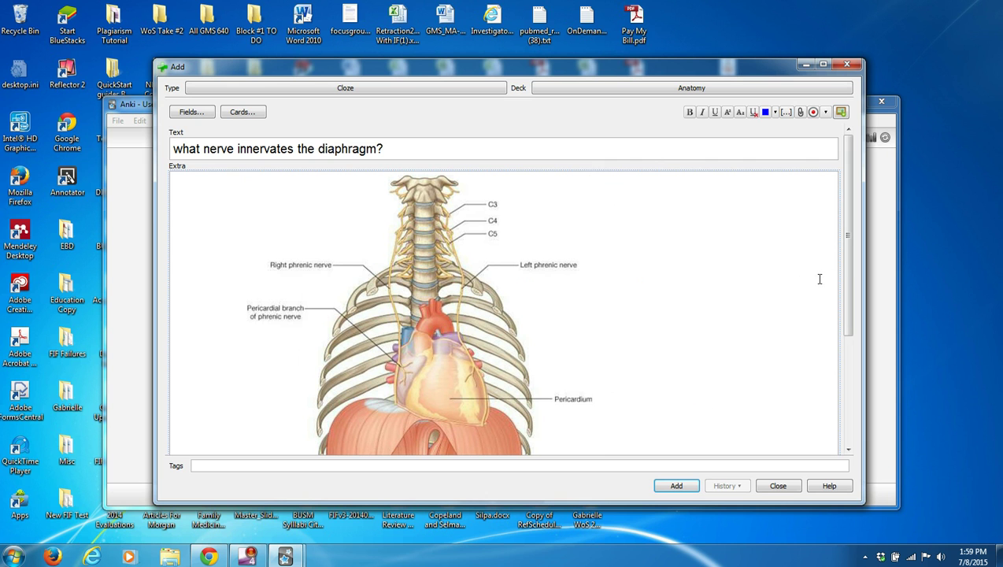
# Step: Rearrange the answer field so the text "phrenic nerve" sits above the image, and check the whole answer
pyautogui.moveTo(847, 282); pyautogui.dragTo(848, 389)
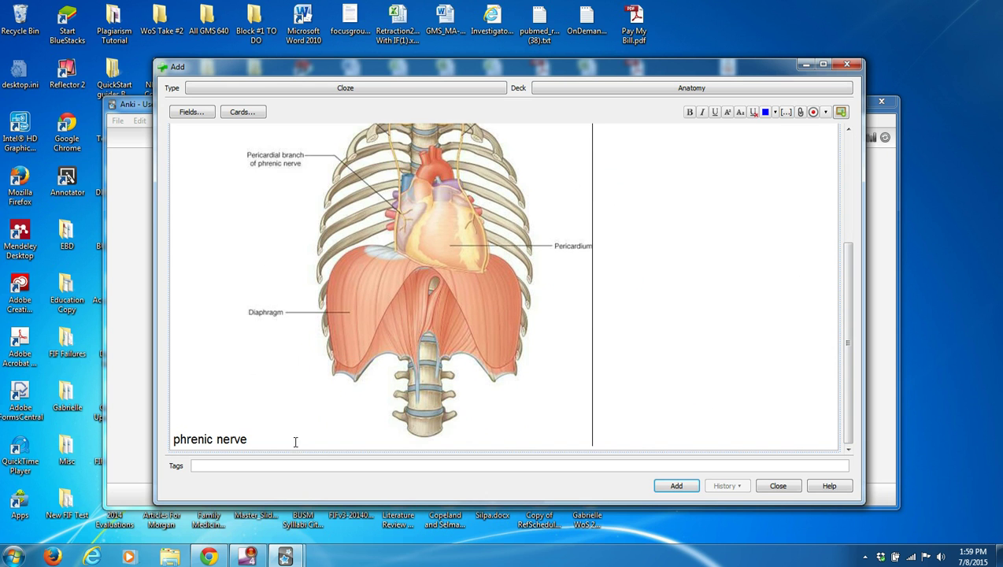
pyautogui.moveTo(260, 425)
pyautogui.mouseDown()
pyautogui.moveTo(306, 405)
pyautogui.moveTo(245, 447)
pyautogui.moveTo(257, 434)
pyautogui.mouseUp()
pyautogui.click(688, 337)
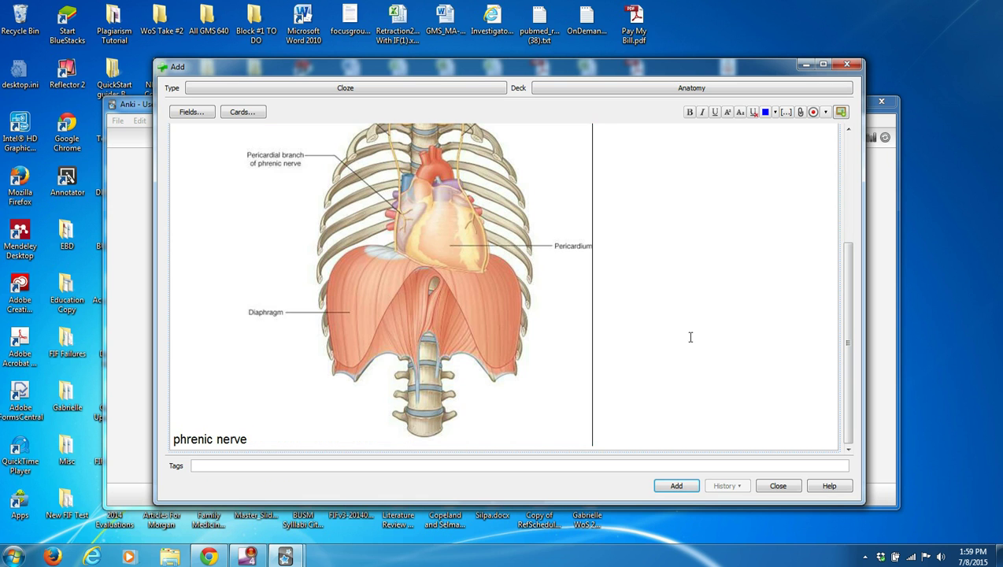
pyautogui.click(252, 441)
pyautogui.scroll(1, 276, 433)
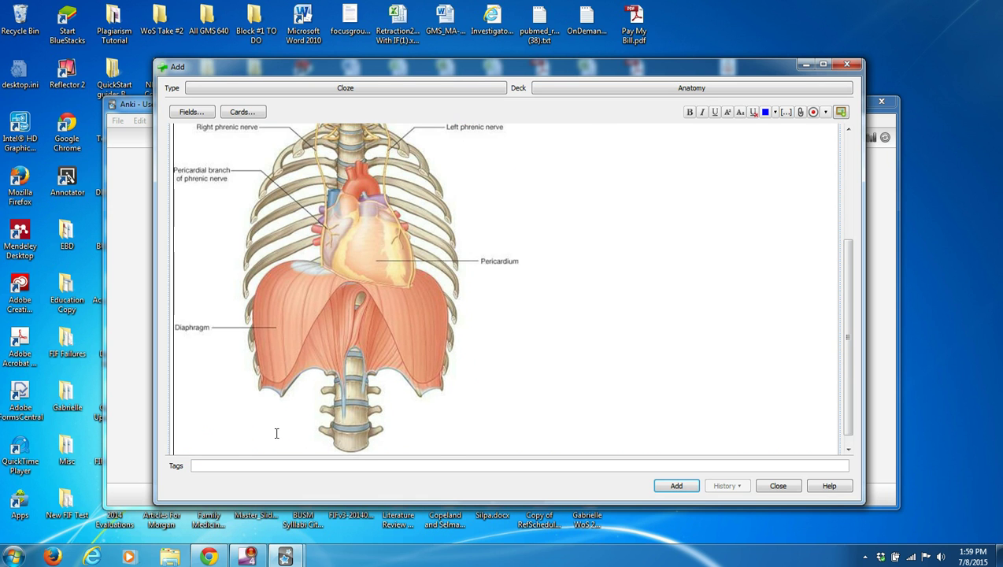
pyautogui.scroll(5, 586, 309)
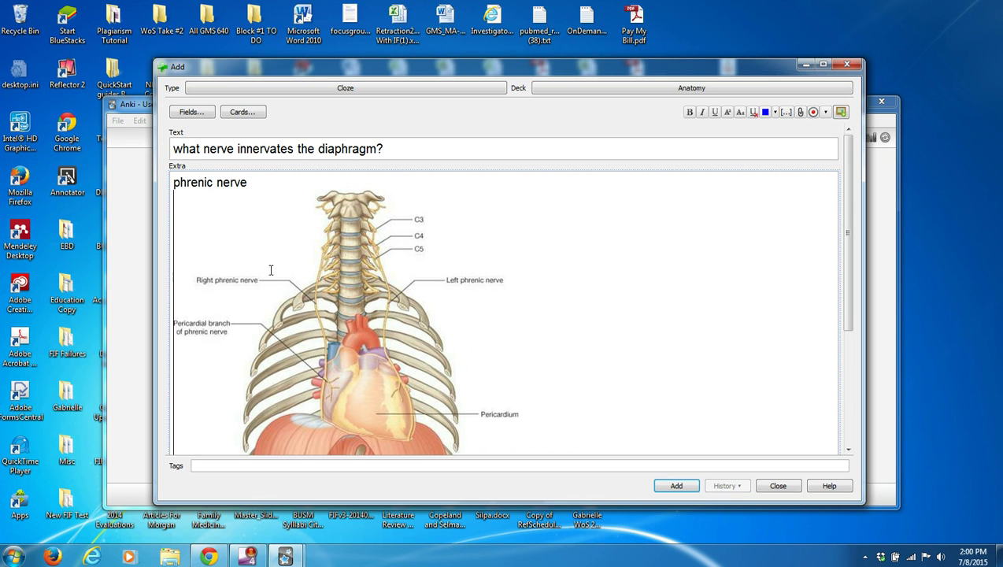
pyautogui.scroll(-1, 469, 337)
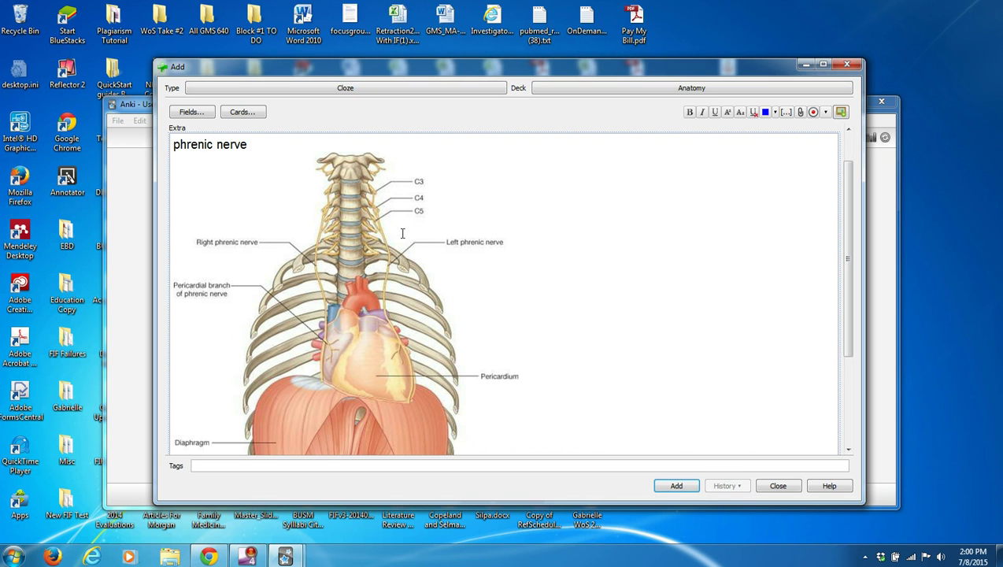
pyautogui.scroll(-1, 391, 310)
pyautogui.scroll(-1, 391, 310)
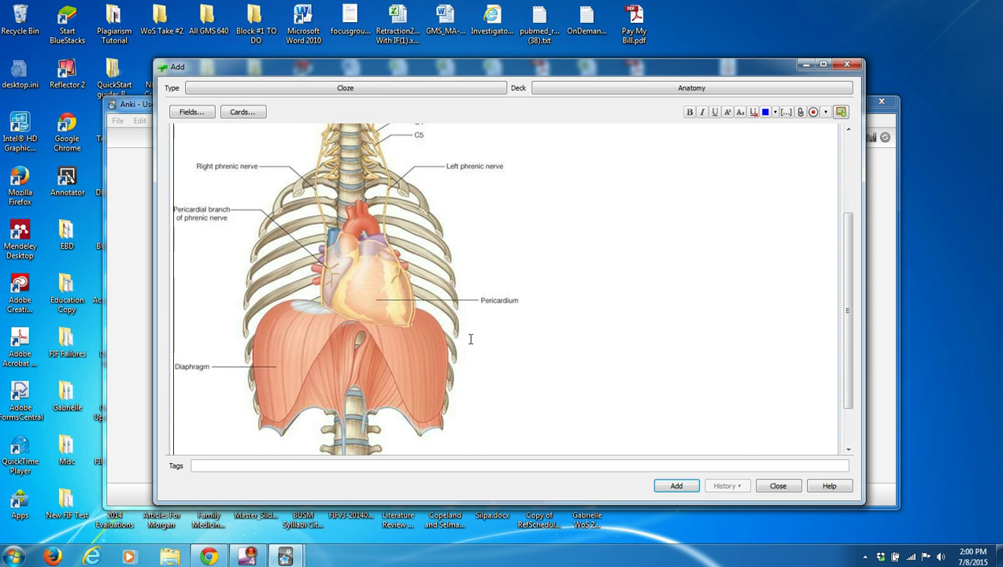
pyautogui.scroll(3, 470, 340)
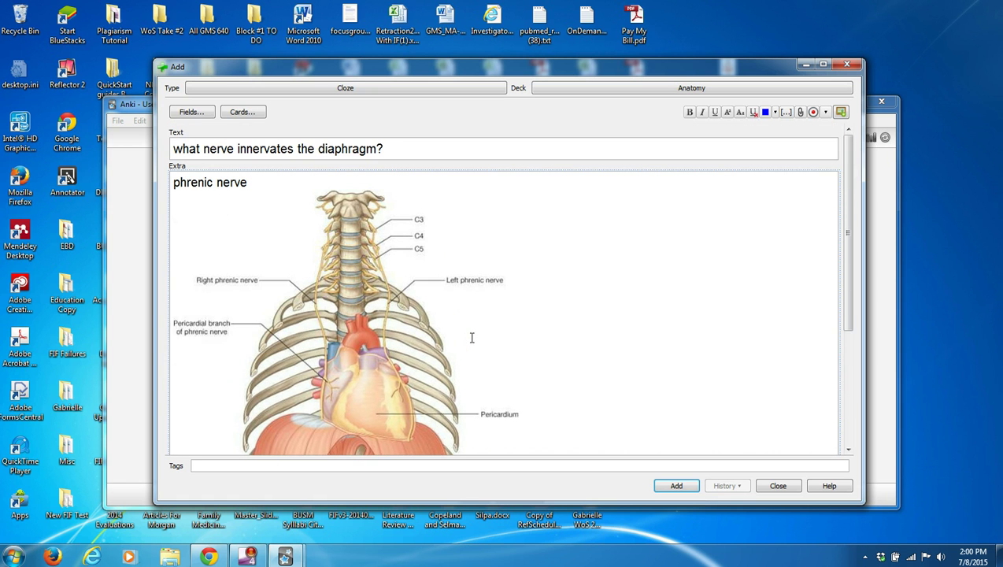
# Step: Decline adding the card as a cloze note, set its note type to Basic and add it to the Anatomy deck
pyautogui.click(668, 487)
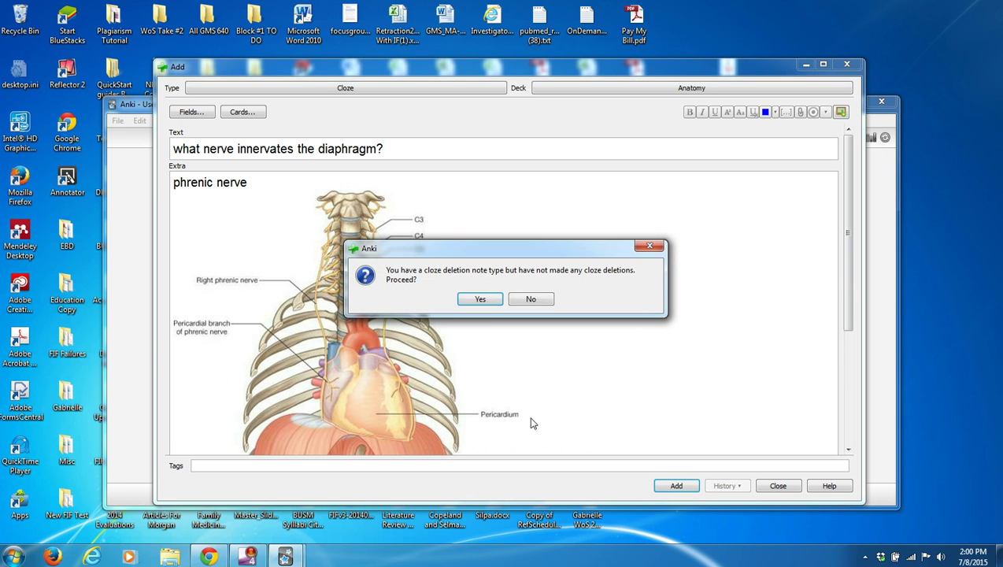
pyautogui.click(531, 300)
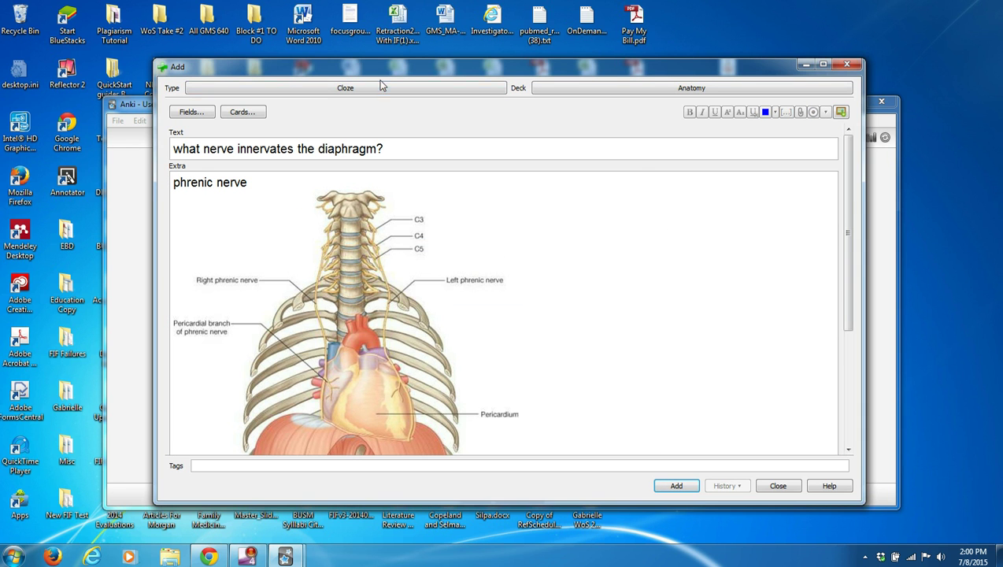
pyautogui.click(383, 88)
pyautogui.click(427, 226)
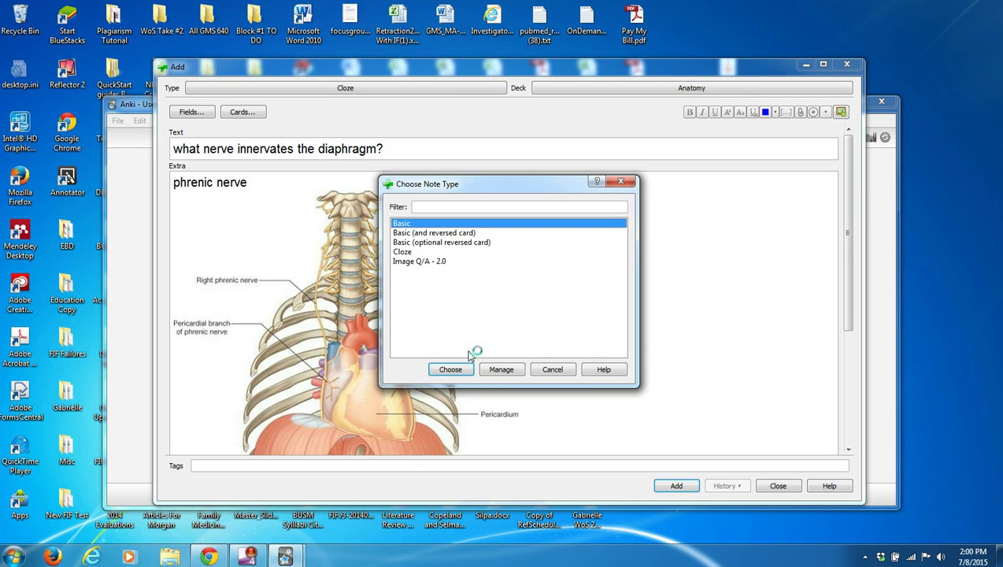
pyautogui.click(450, 369)
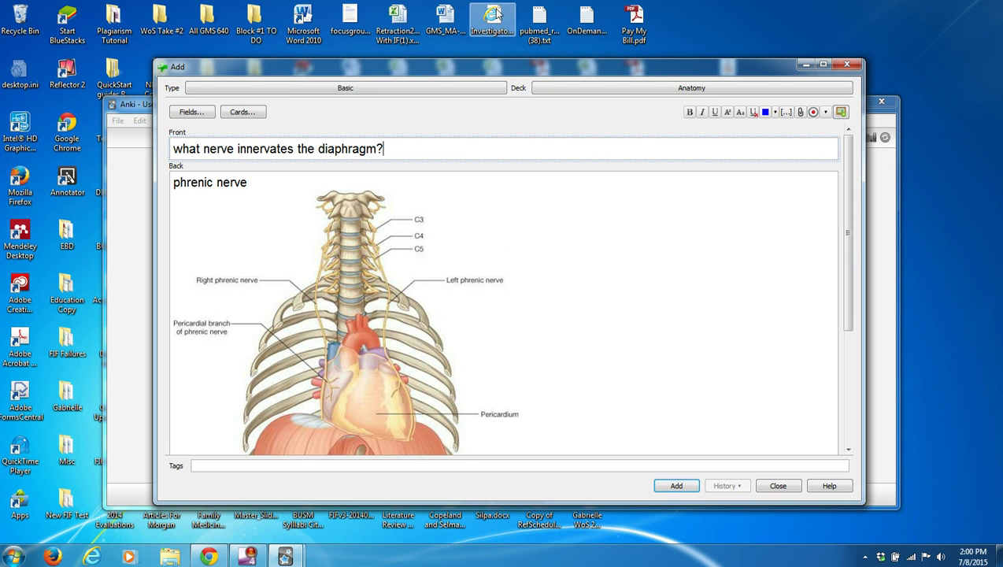
pyautogui.click(673, 487)
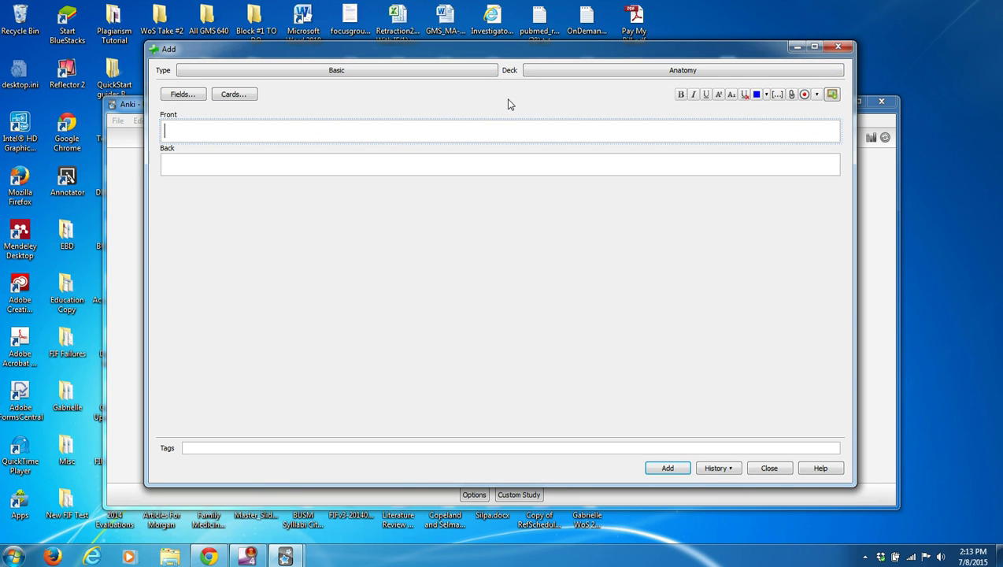
# Step: Set the note type to Cloze and enter "the phrenic nerve innervates the diaphragm; its nerve roots are C3, C4, C5" as the text
pyautogui.click(340, 73)
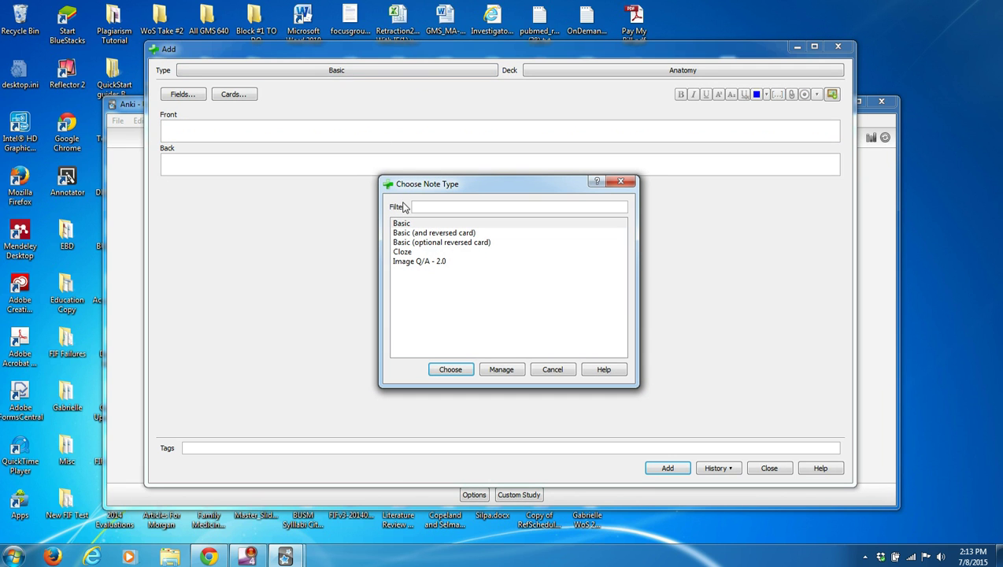
pyautogui.click(406, 251)
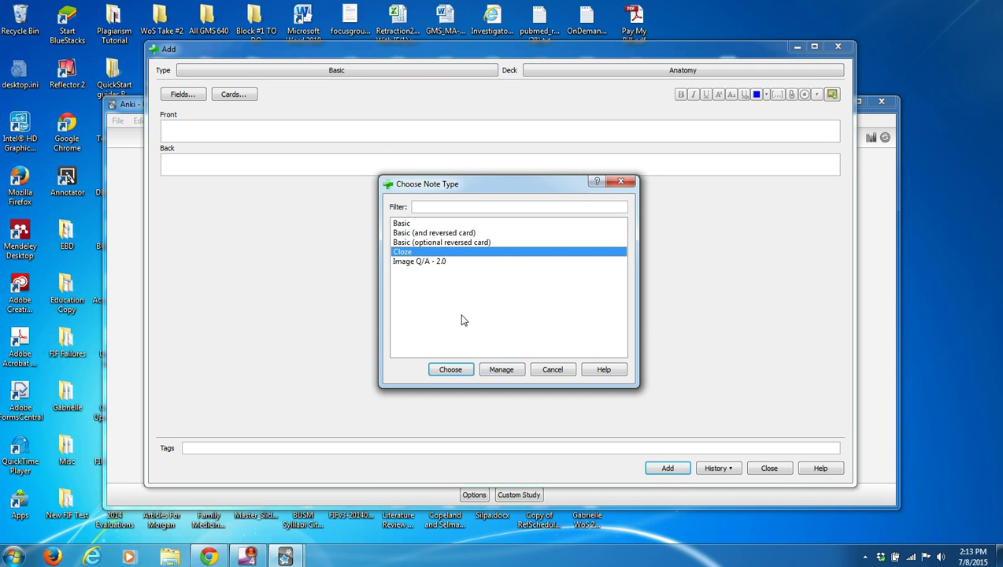
pyautogui.click(462, 370)
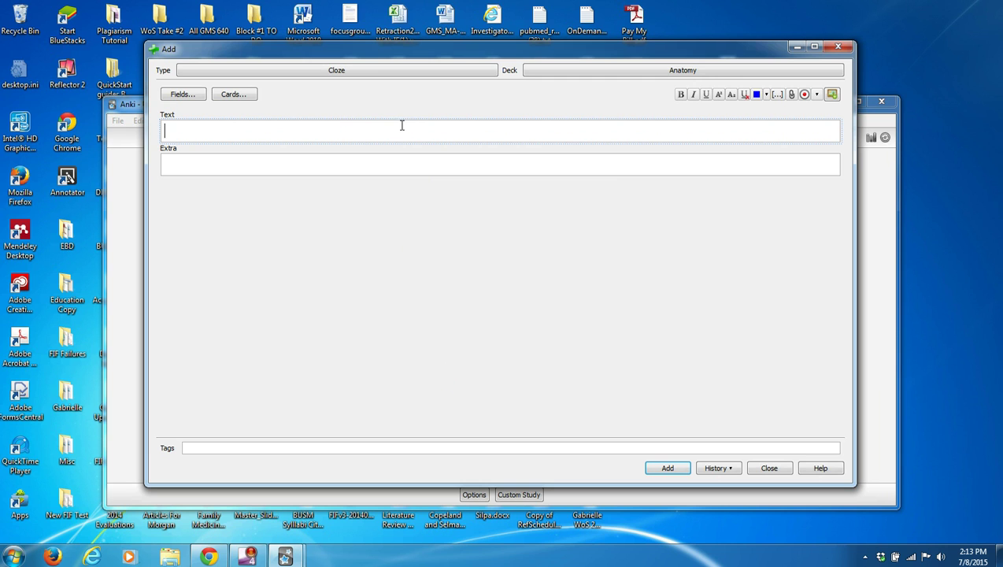
pyautogui.write('the phrenic nerve innervate')
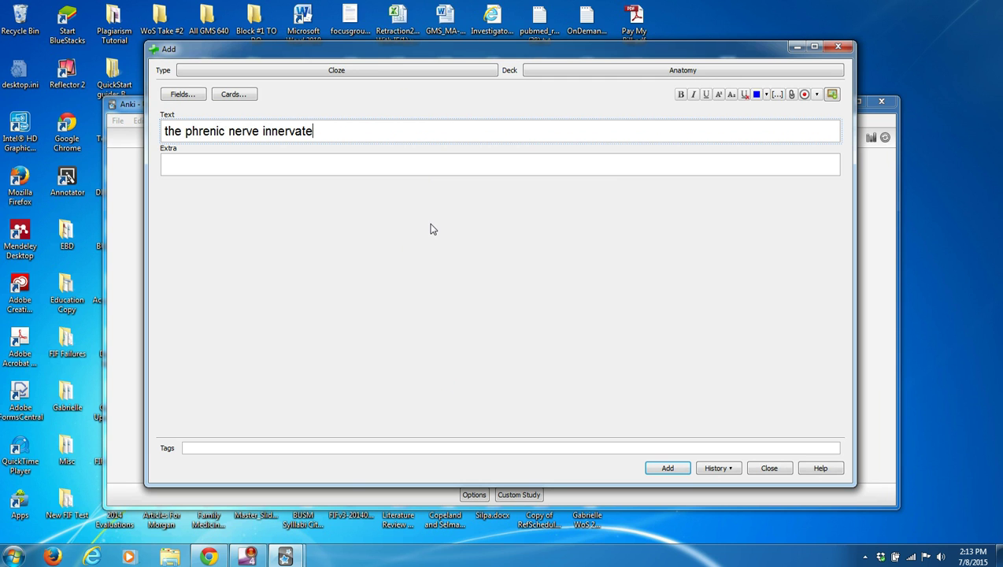
pyautogui.write('s the diaphr')
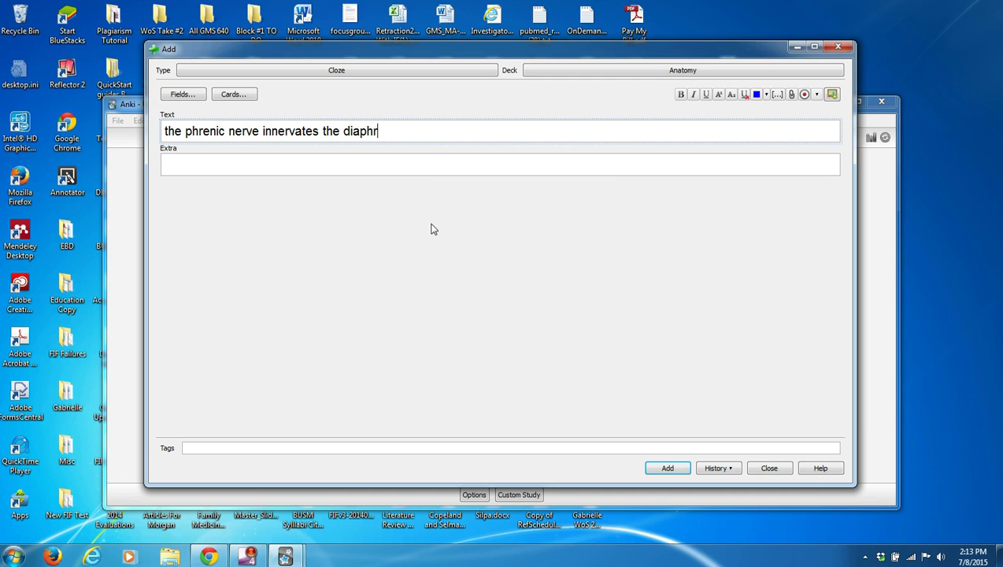
pyautogui.write('agm; its nerve roots ')
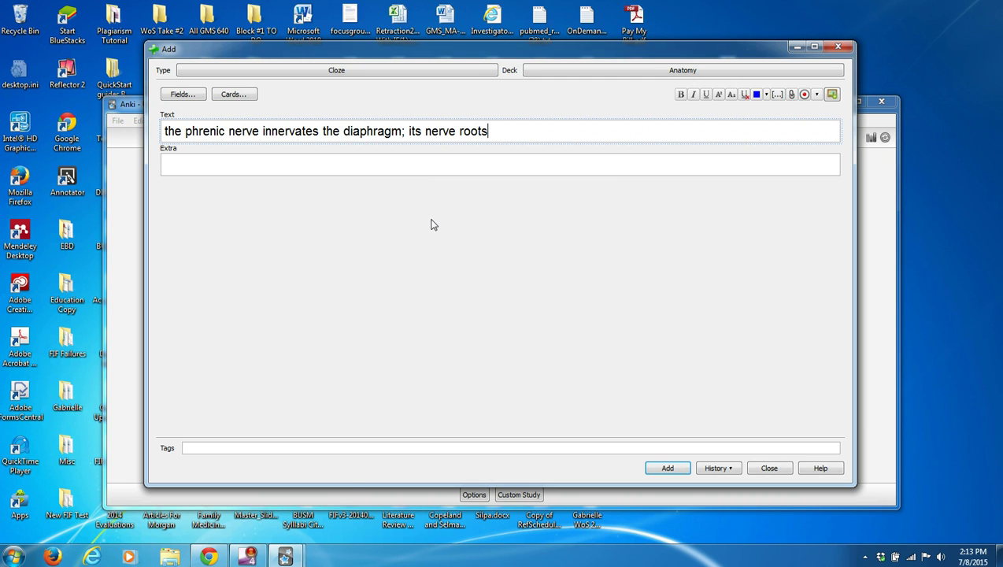
pyautogui.write('are C3, C4, C5')
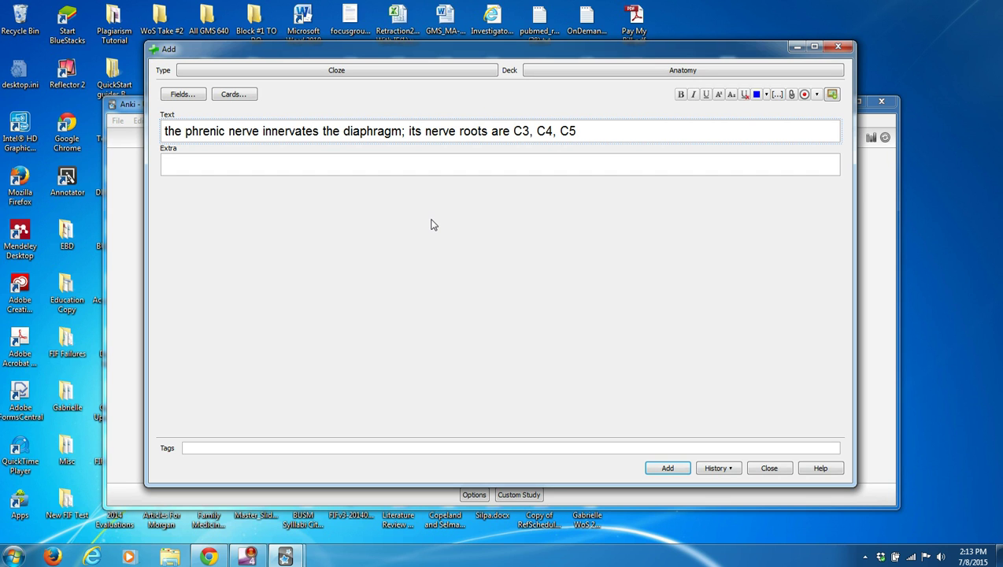
# Step: Turn "phrenic nerve" into cloze deletion c1 and add the note to the Anatomy deck
pyautogui.moveTo(259, 131); pyautogui.dragTo(186, 132)
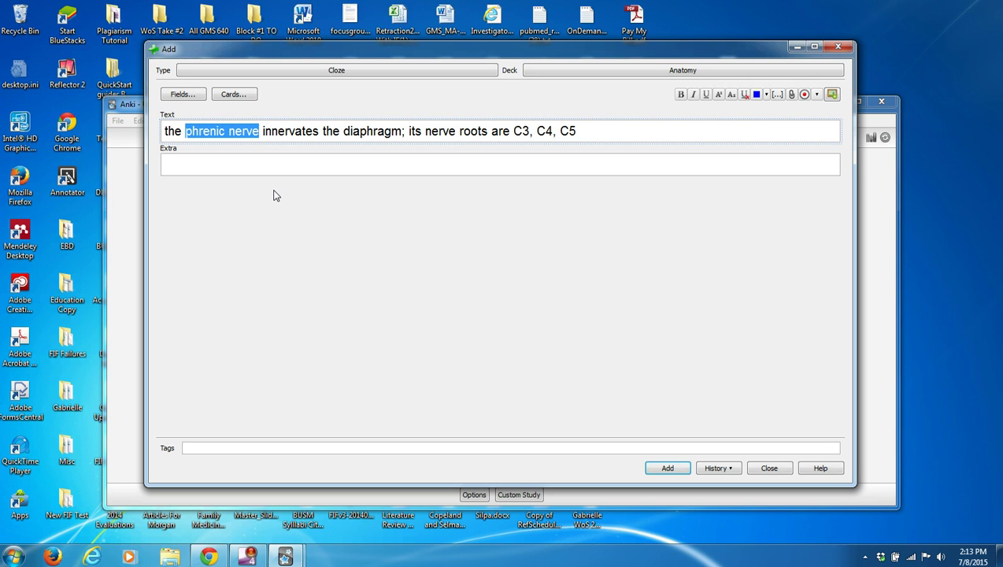
pyautogui.hotkey('ctrl', 'shift', 'c')
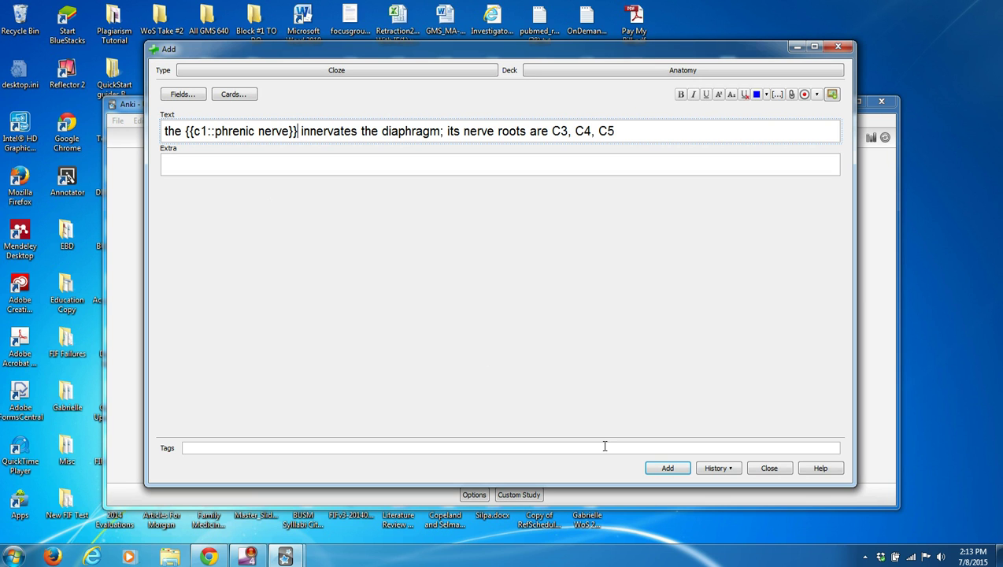
pyautogui.click(667, 469)
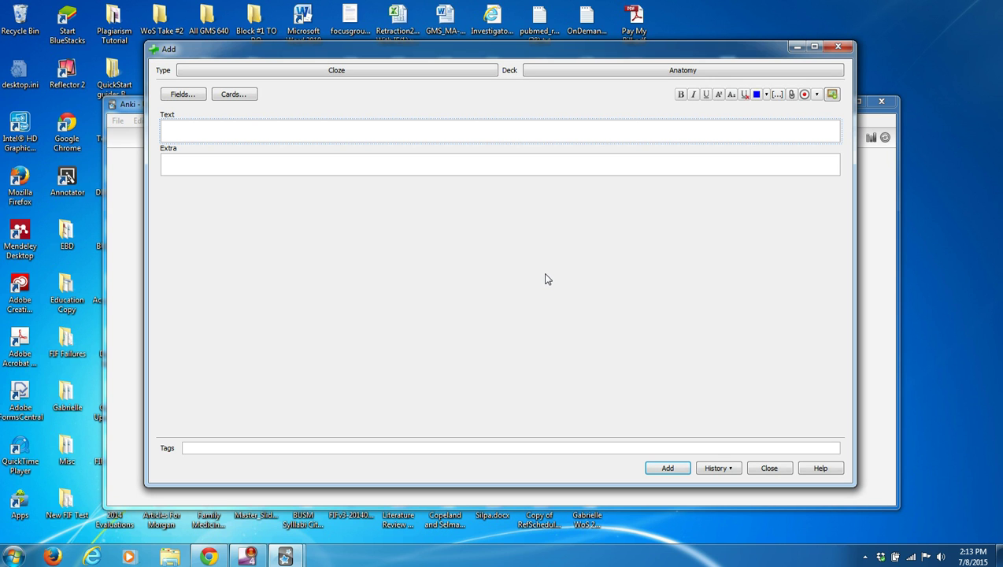
# Step: Reopen the just-added cloze note from the history and turn "diaphragm" into cloze c2 and "C3, C4, C5" into cloze c3
pyautogui.click(731, 469)
pyautogui.click(733, 469)
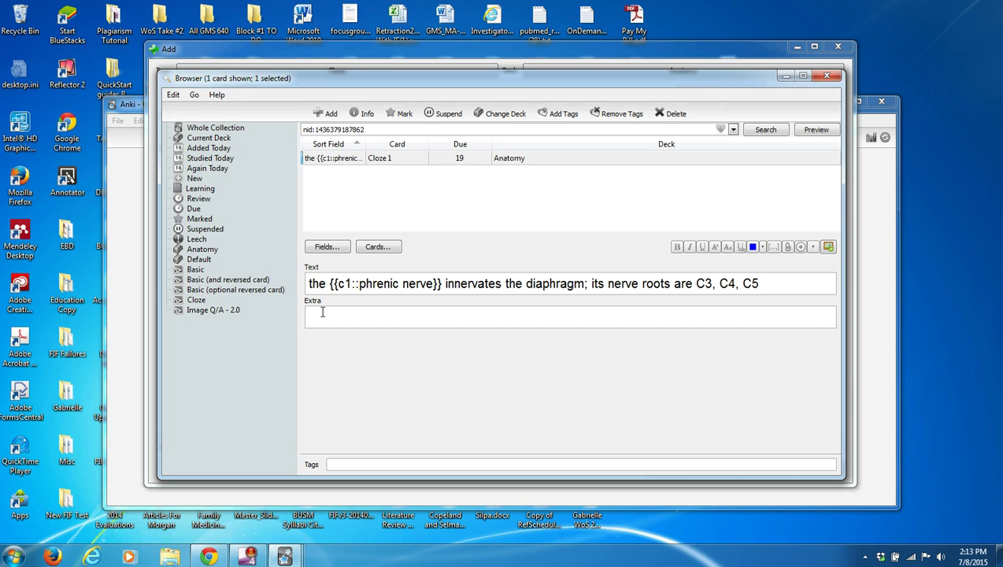
pyautogui.click(600, 286)
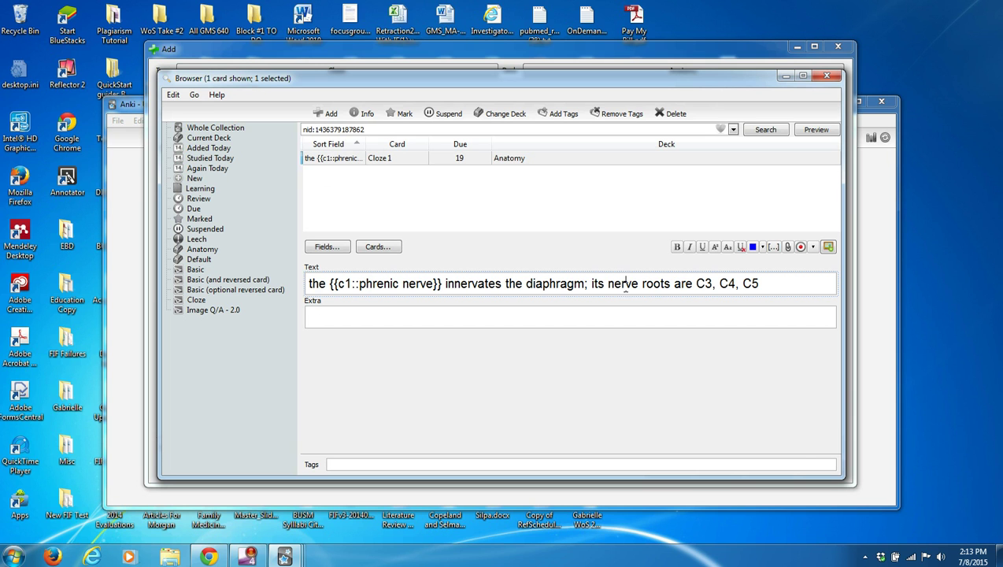
pyautogui.moveTo(525, 283); pyautogui.dragTo(584, 284)
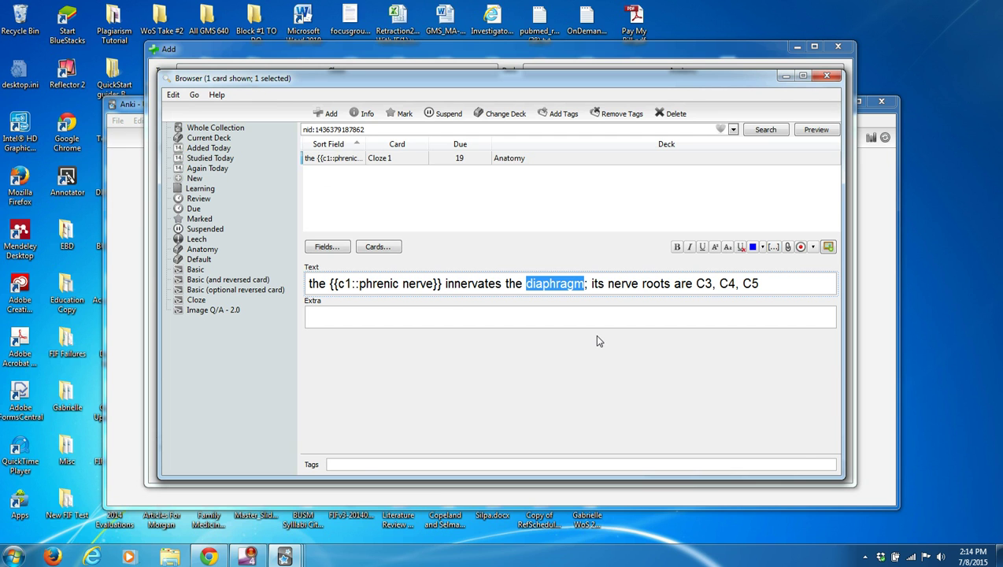
pyautogui.hotkey('ctrl', 'shift', 'c')
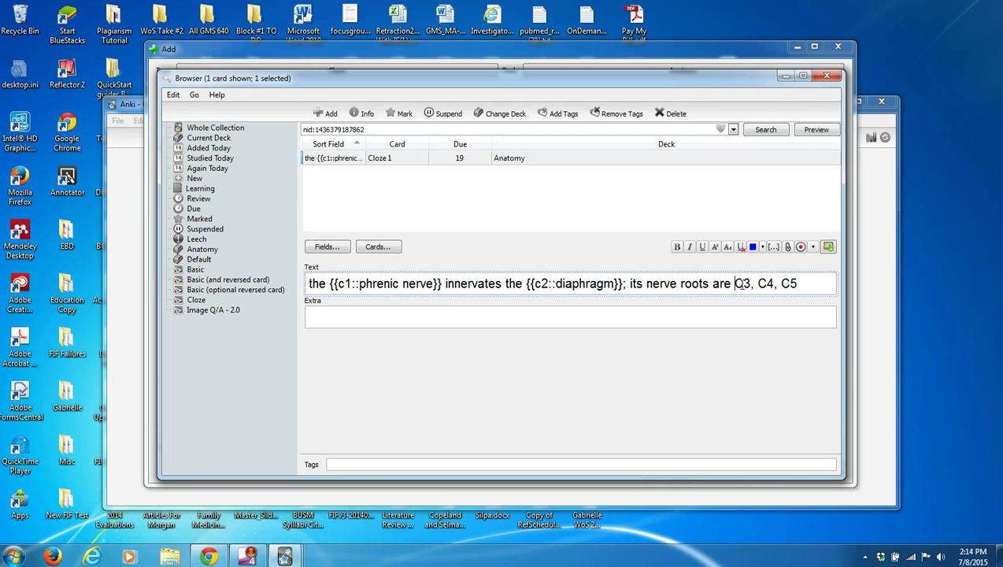
pyautogui.moveTo(734, 283); pyautogui.dragTo(797, 285)
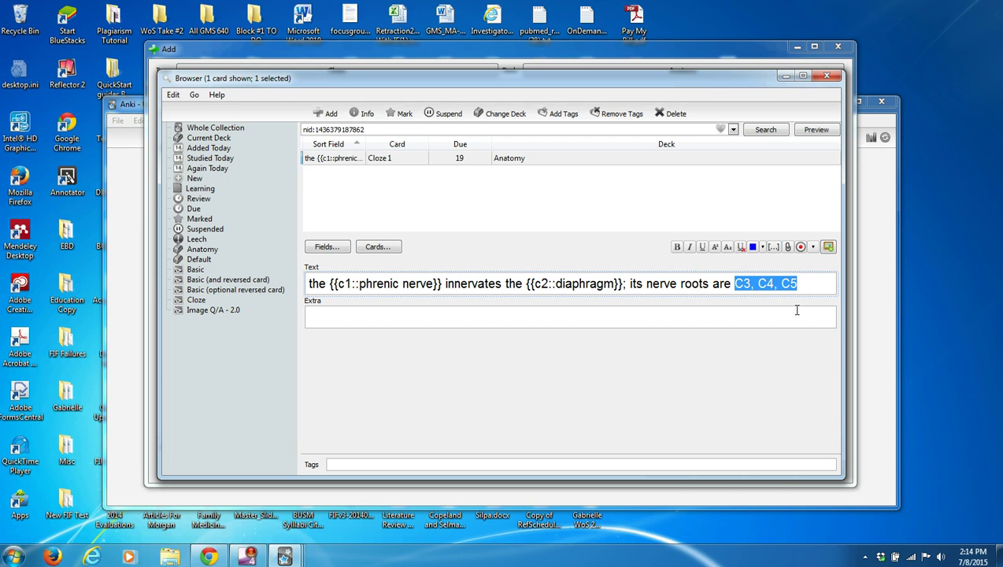
pyautogui.hotkey('ctrl', 'shift', 'c')
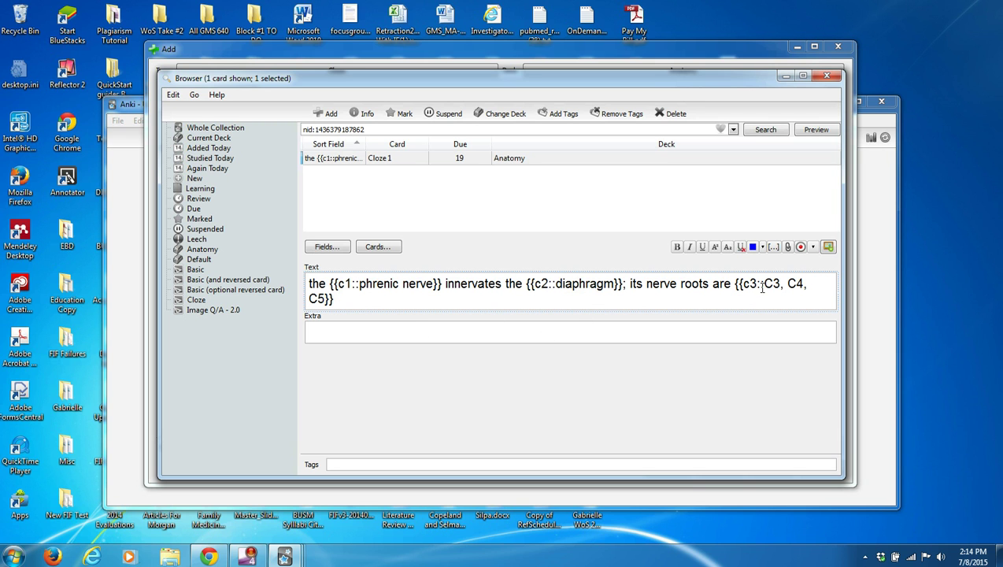
# Step: Renumber the cloze around "C3, C4, C5" to c2 and close the card browser
pyautogui.moveTo(757, 284); pyautogui.dragTo(751, 284)
pyautogui.write('2')
pyautogui.click(381, 305)
pyautogui.click(826, 75)
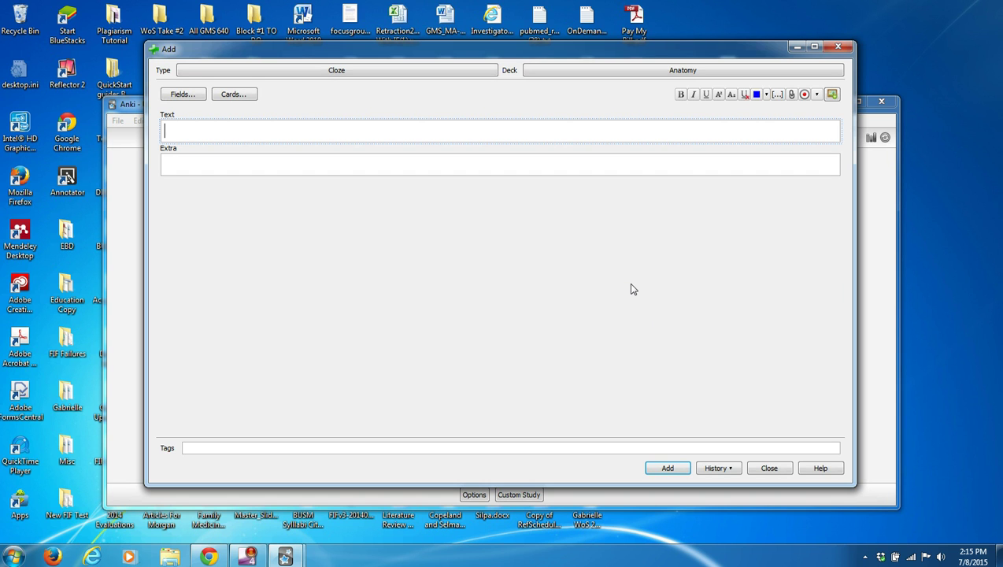
# Step: Set the note type of the new card back to Basic
pyautogui.click(386, 73)
pyautogui.click(425, 224)
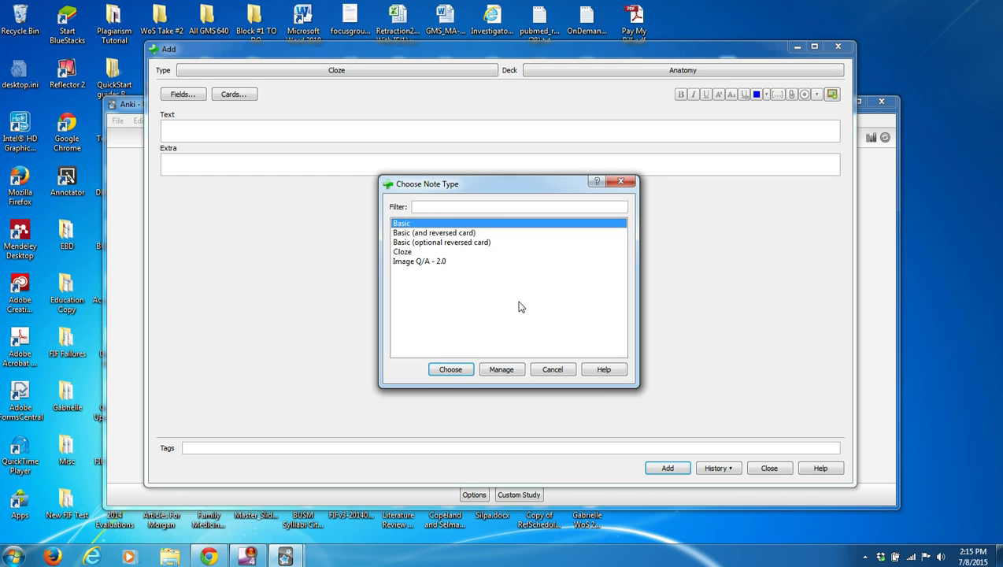
pyautogui.click(464, 370)
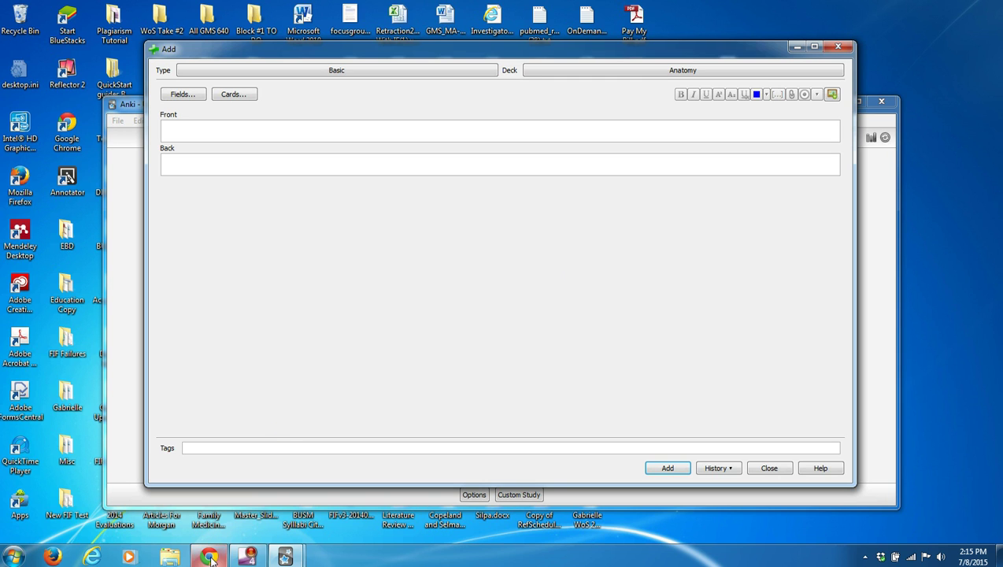
# Step: Switch to Chrome, open the Image Occlusion 2.0 add-on page from the Google results and copy its download code 282798835
pyautogui.click(178, 430)
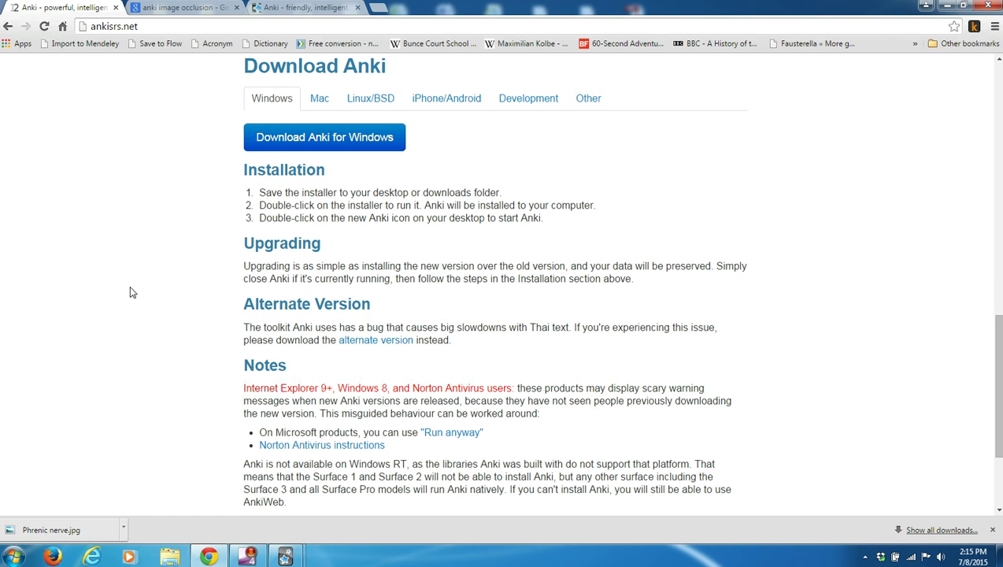
pyautogui.click(186, 11)
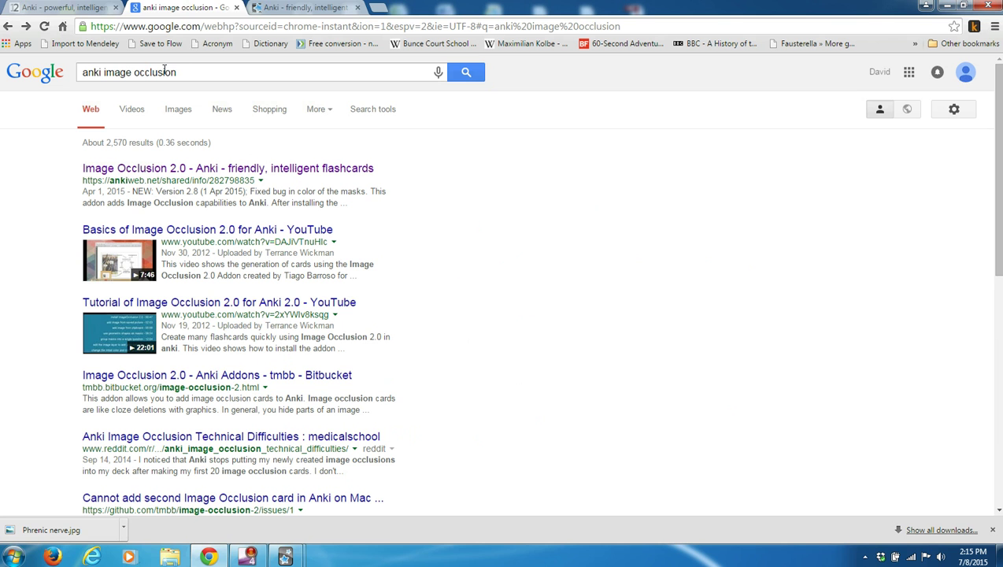
pyautogui.click(281, 169)
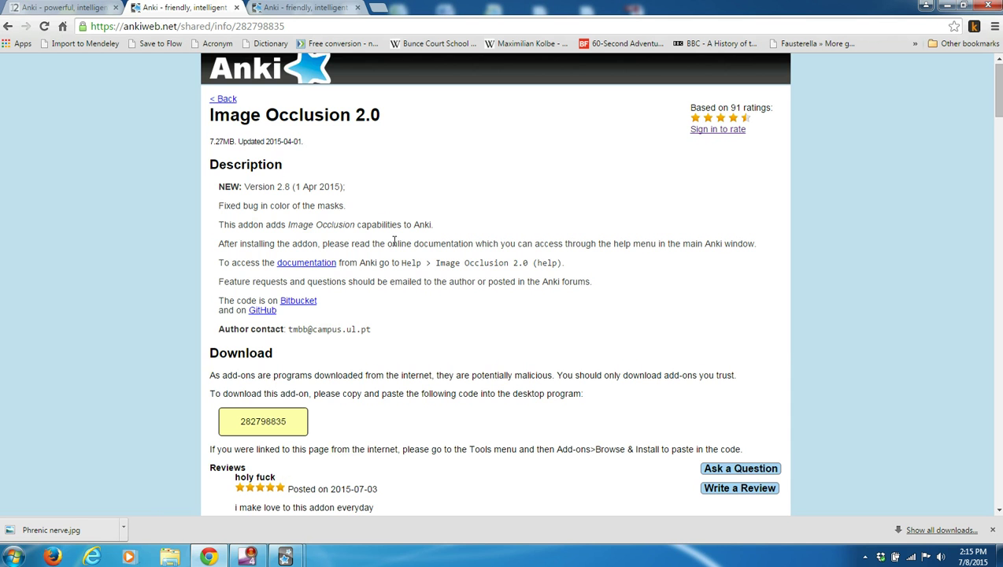
pyautogui.scroll(-3, 396, 241)
pyautogui.moveTo(297, 295); pyautogui.dragTo(240, 296)
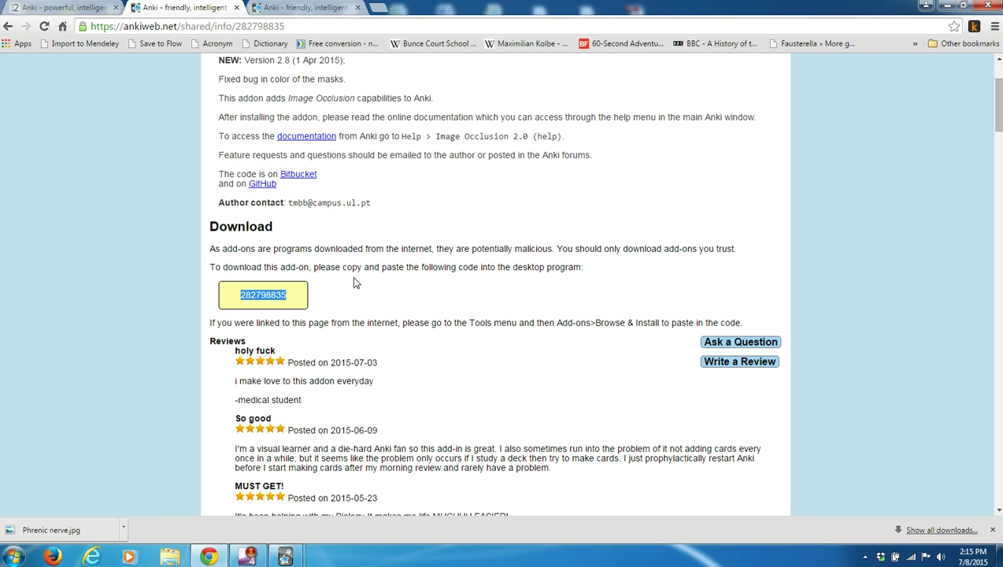
pyautogui.click(946, 6)
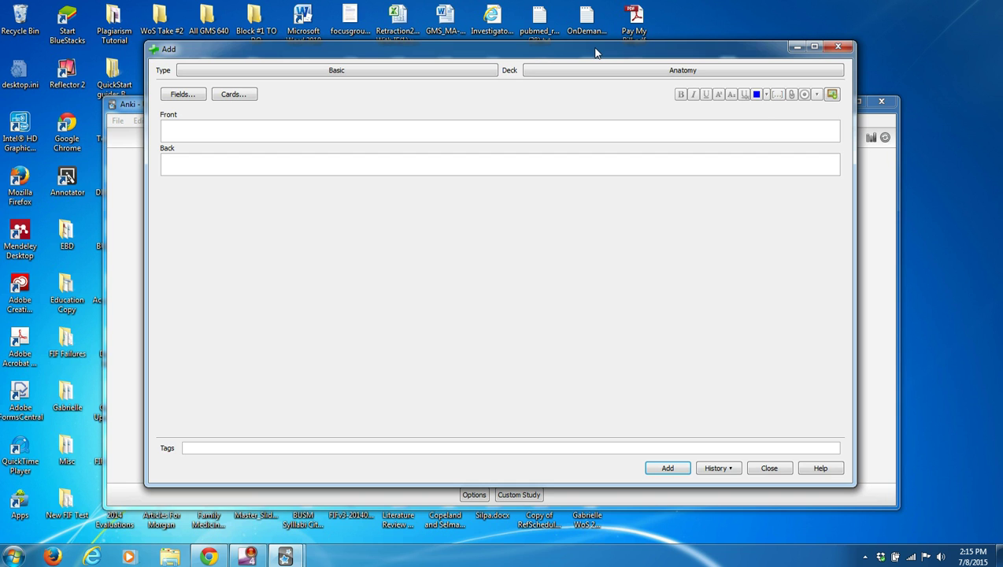
# Step: Close the Add window and install the Image Occlusion 2.0 add-on in Anki with the copied code
pyautogui.moveTo(595, 53); pyautogui.dragTo(573, 170)
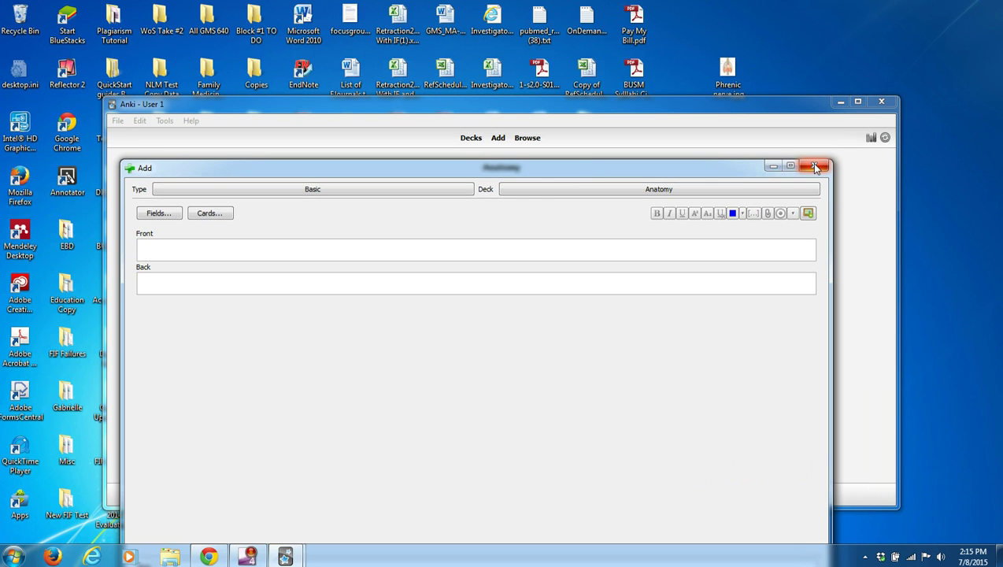
pyautogui.click(819, 168)
pyautogui.moveTo(672, 102); pyautogui.dragTo(670, 64)
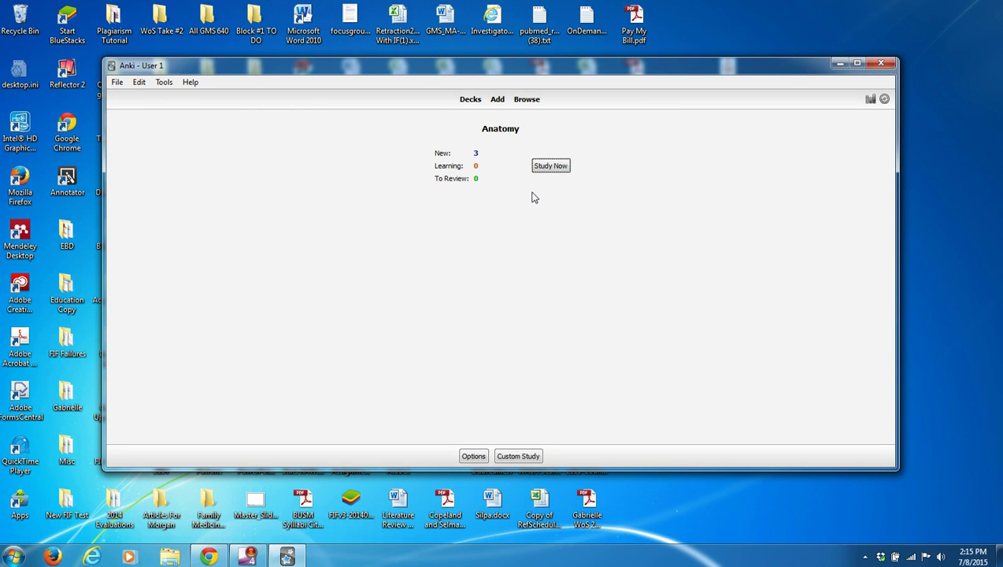
pyautogui.click(118, 83)
pyautogui.moveTo(164, 83)
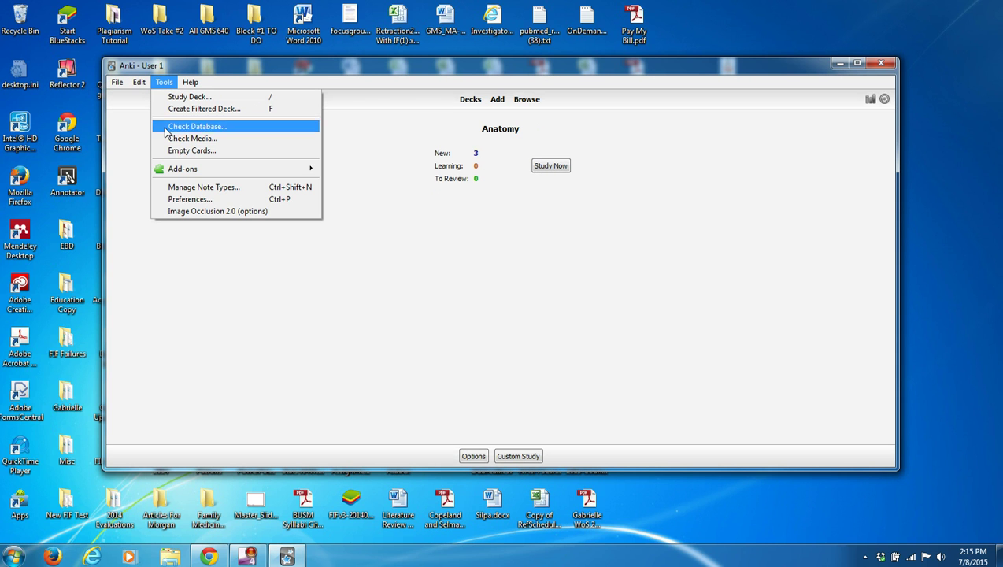
pyautogui.moveTo(180, 172)
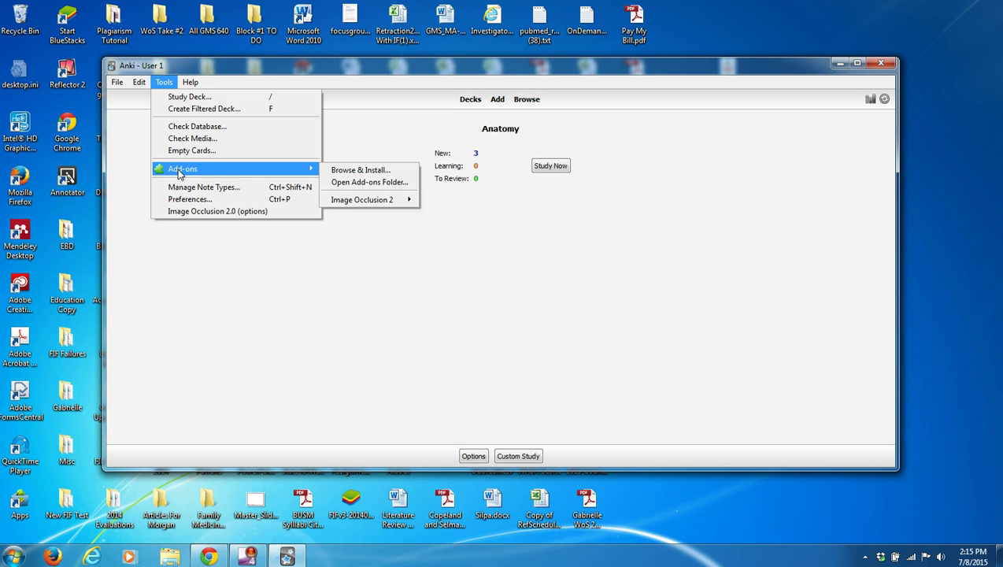
pyautogui.click(341, 167)
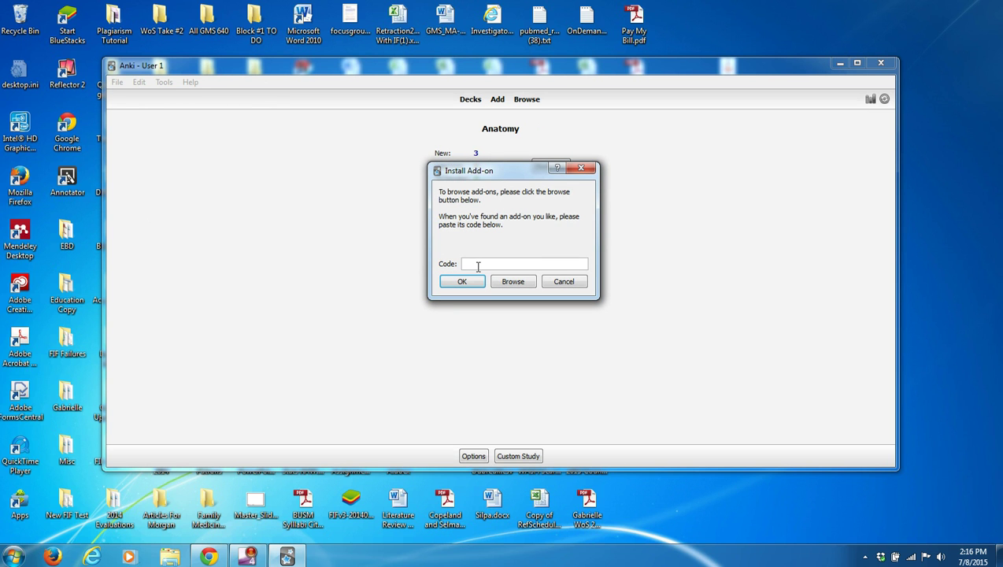
pyautogui.hotkey('ctrl', 'v')
pyautogui.click(466, 283)
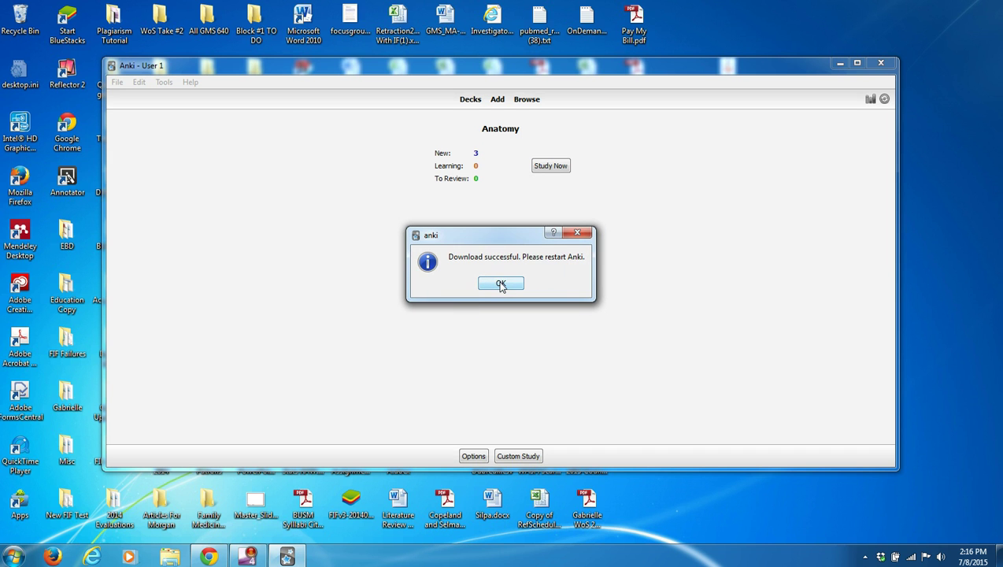
pyautogui.click(500, 284)
# Step: Restart Anki, open the Anatomy deck and start a new card in it
pyautogui.click(882, 65)
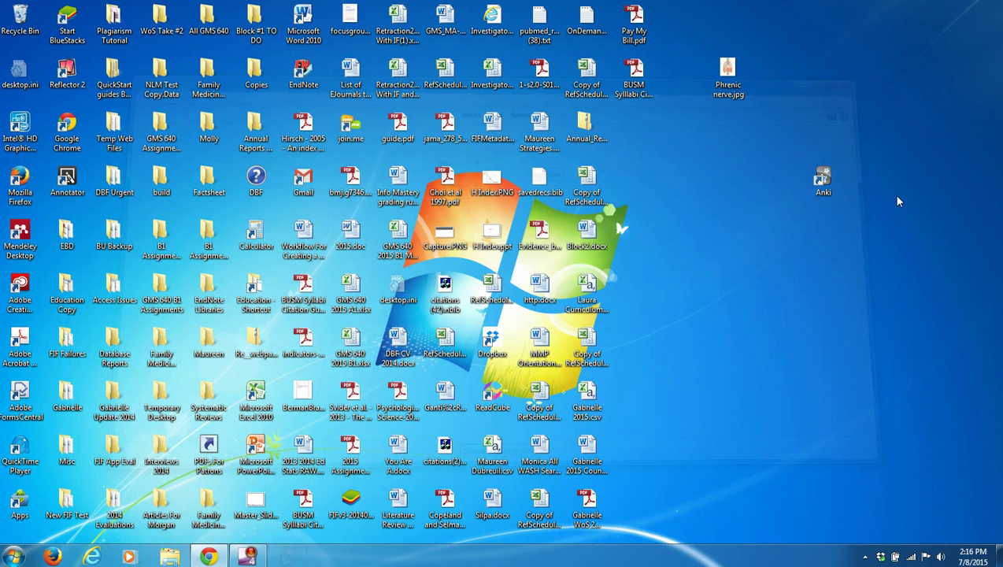
pyautogui.doubleClick(827, 182)
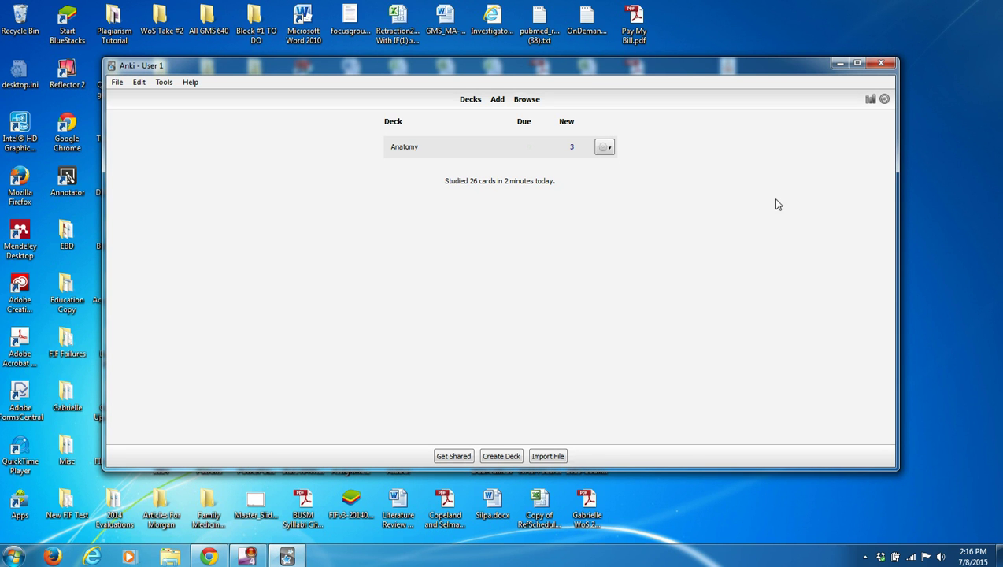
pyautogui.click(406, 150)
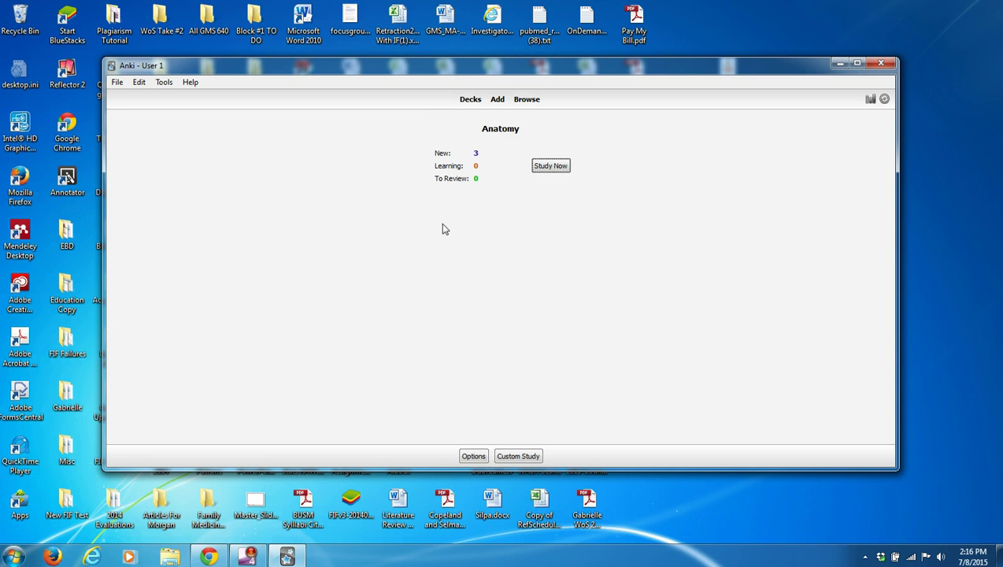
pyautogui.click(497, 100)
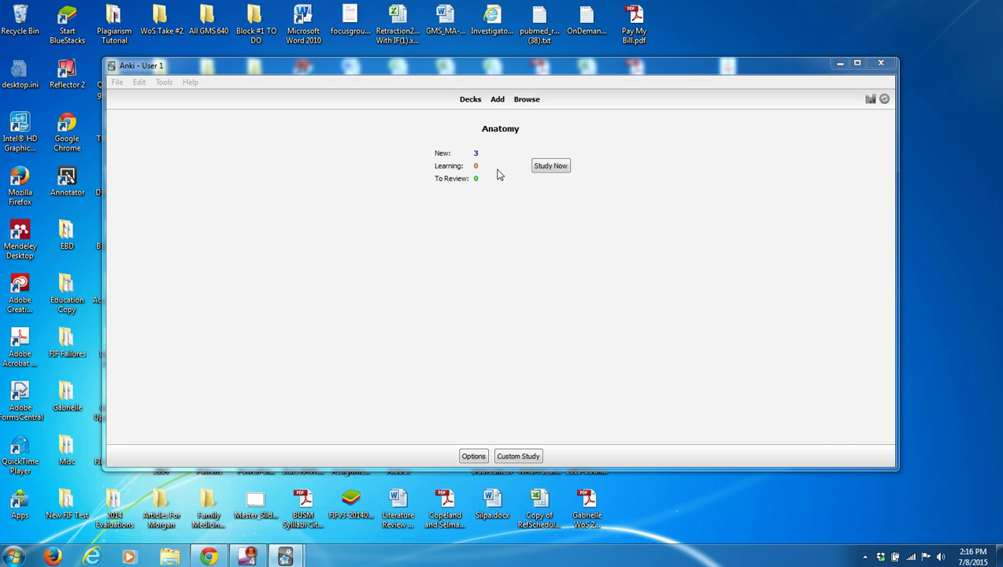
pyautogui.moveTo(508, 167); pyautogui.dragTo(542, 63)
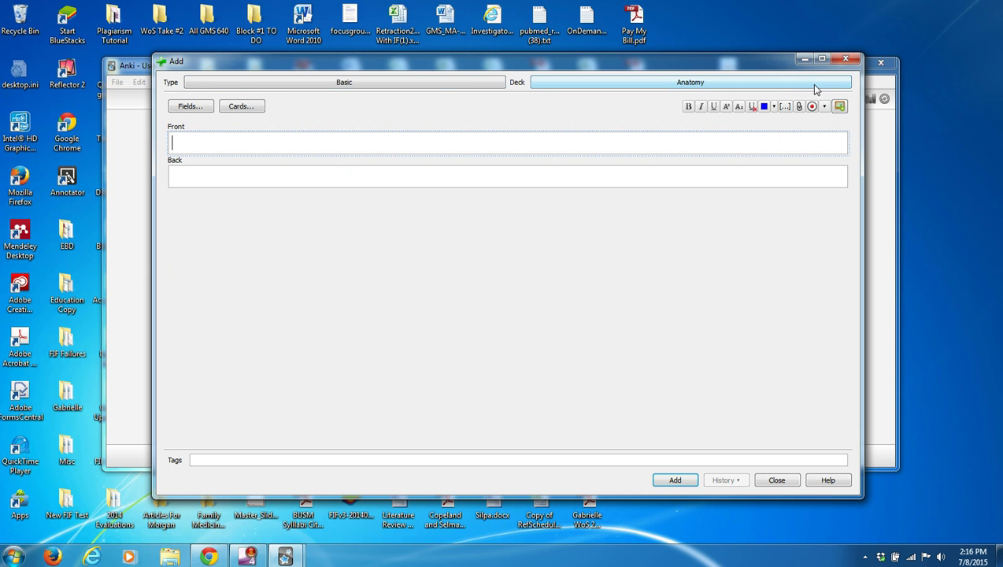
# Step: Load Phrenic nerve.jpg from the Desktop into the Image Occlusion Editor and enlarge the editor window
pyautogui.click(838, 107)
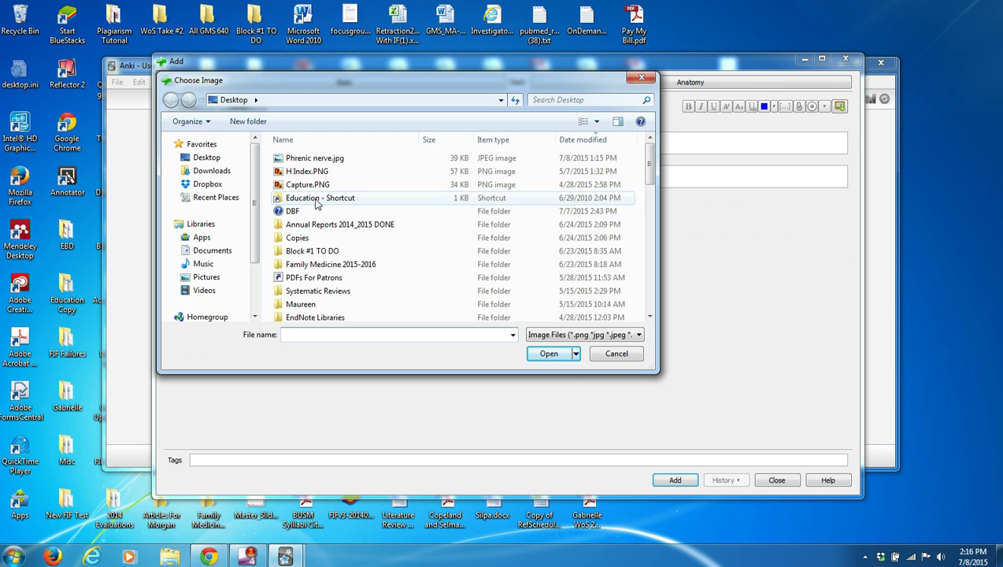
pyautogui.click(307, 160)
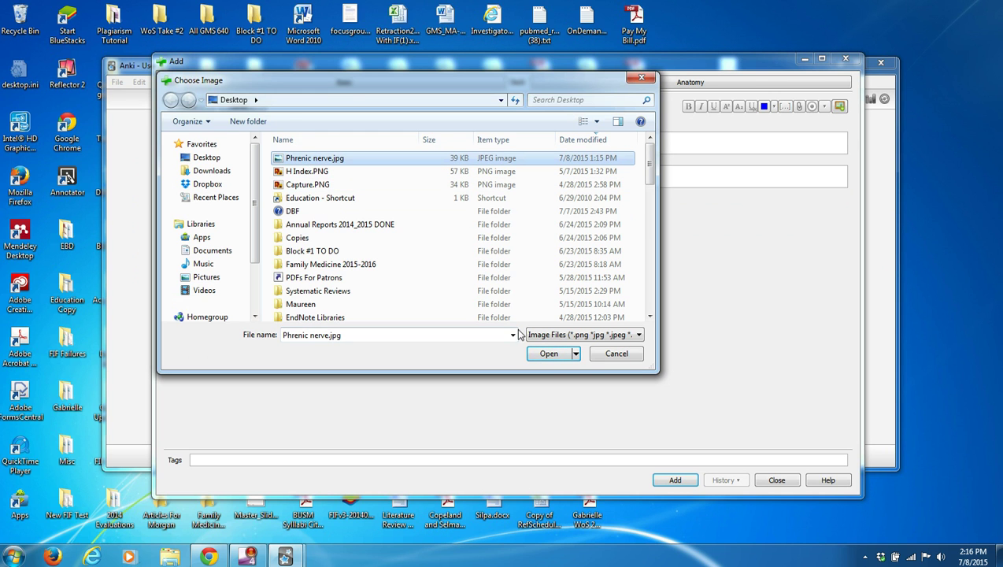
pyautogui.click(548, 355)
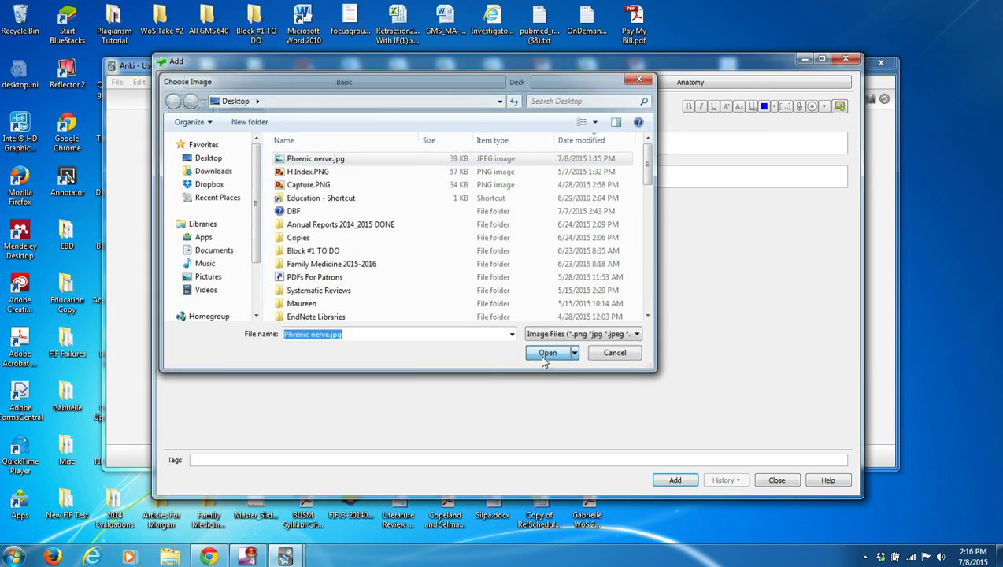
pyautogui.moveTo(528, 91); pyautogui.dragTo(386, 31)
pyautogui.moveTo(627, 430); pyautogui.dragTo(914, 561)
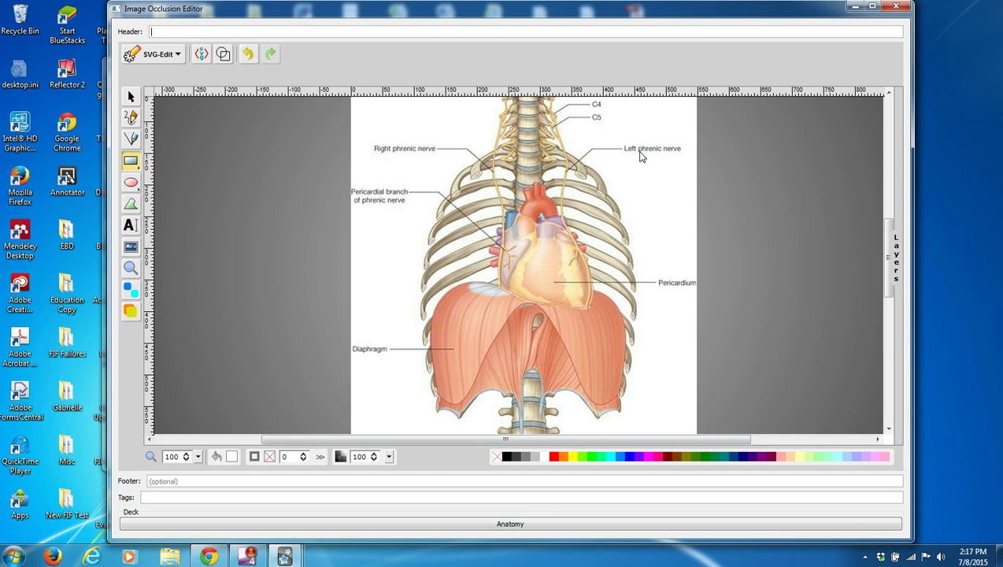
# Step: Mask the Right phrenic nerve and Left phrenic nerve labels, create cards that keep both labels hidden, and close the editor
pyautogui.click(134, 294)
pyautogui.moveTo(364, 132)
pyautogui.mouseDown()
pyautogui.moveTo(376, 162)
pyautogui.moveTo(441, 163)
pyautogui.mouseUp()
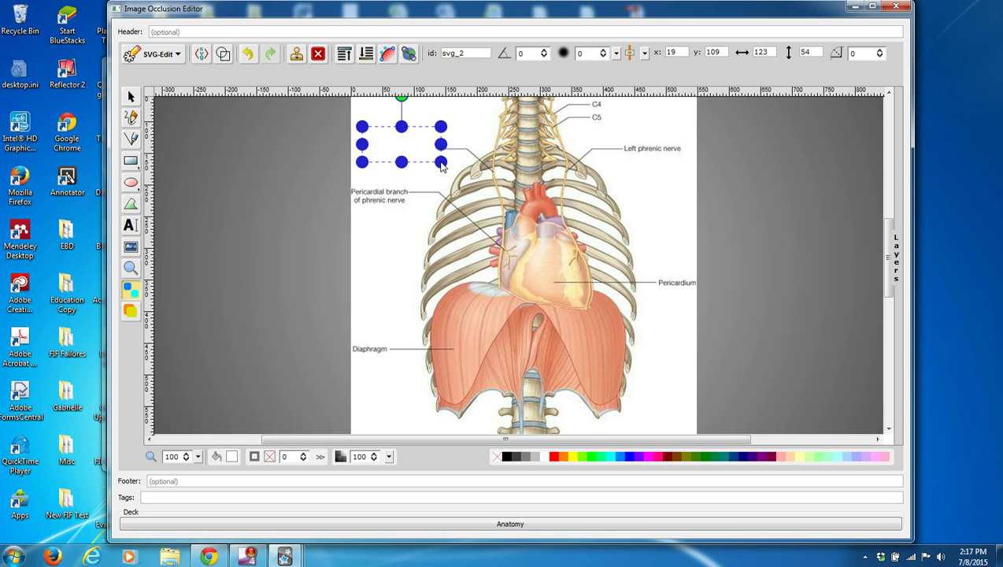
pyautogui.moveTo(621, 135)
pyautogui.mouseDown()
pyautogui.moveTo(634, 157)
pyautogui.moveTo(689, 163)
pyautogui.mouseUp()
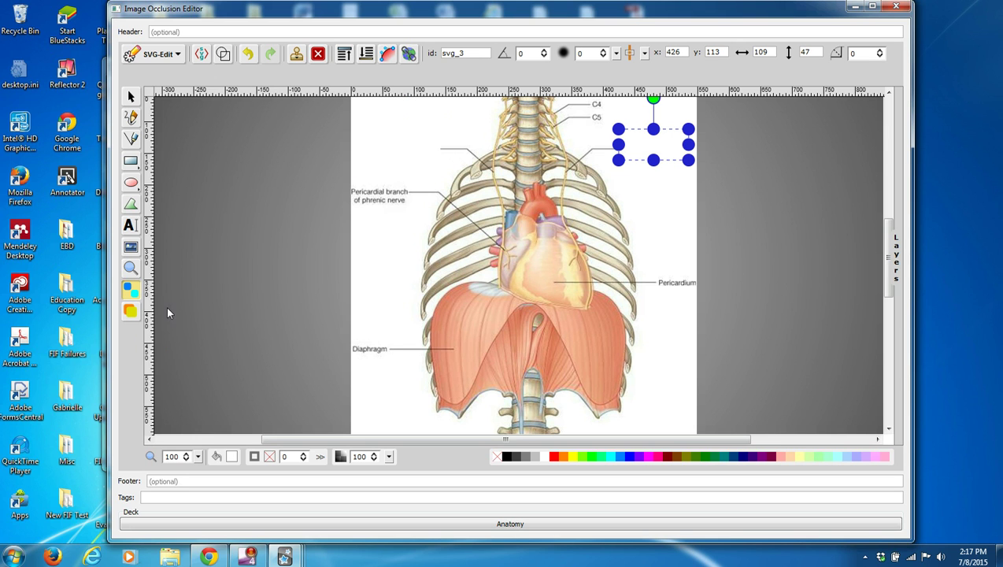
pyautogui.click(130, 293)
pyautogui.click(895, 8)
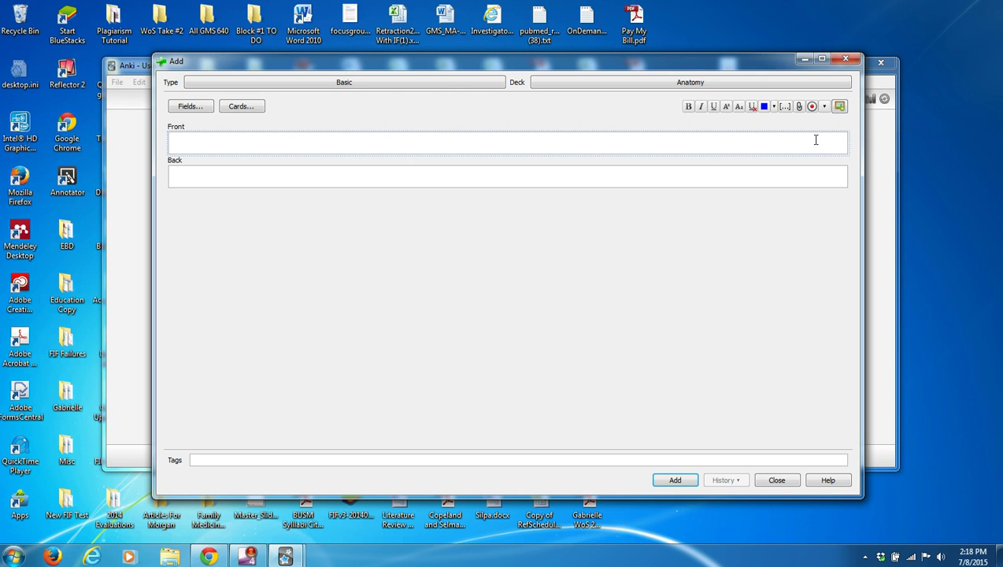
# Step: Load Phrenic nerve.jpg into the Image Occlusion Editor again and enlarge the window for a second set of cards
pyautogui.click(839, 106)
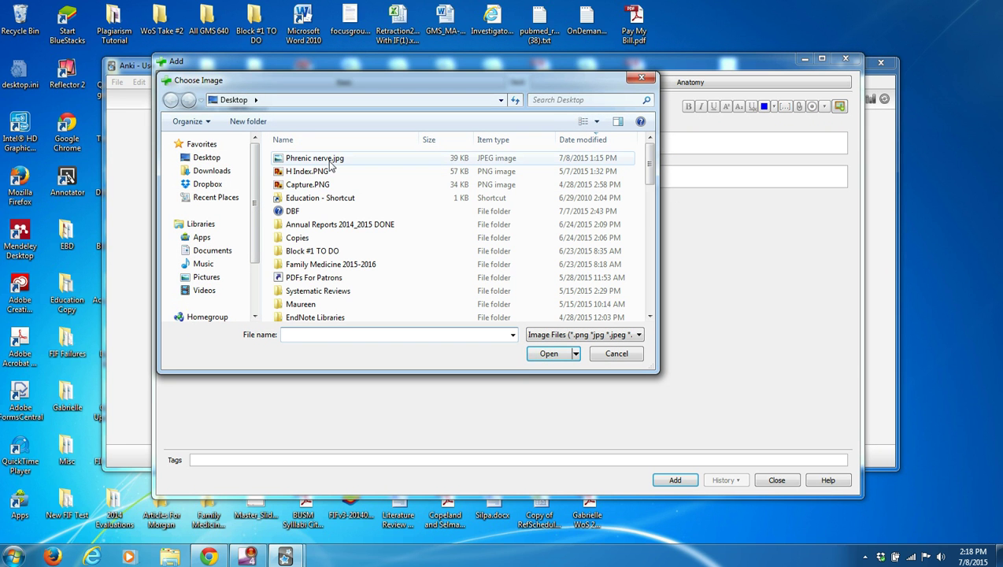
pyautogui.click(329, 160)
pyautogui.click(547, 357)
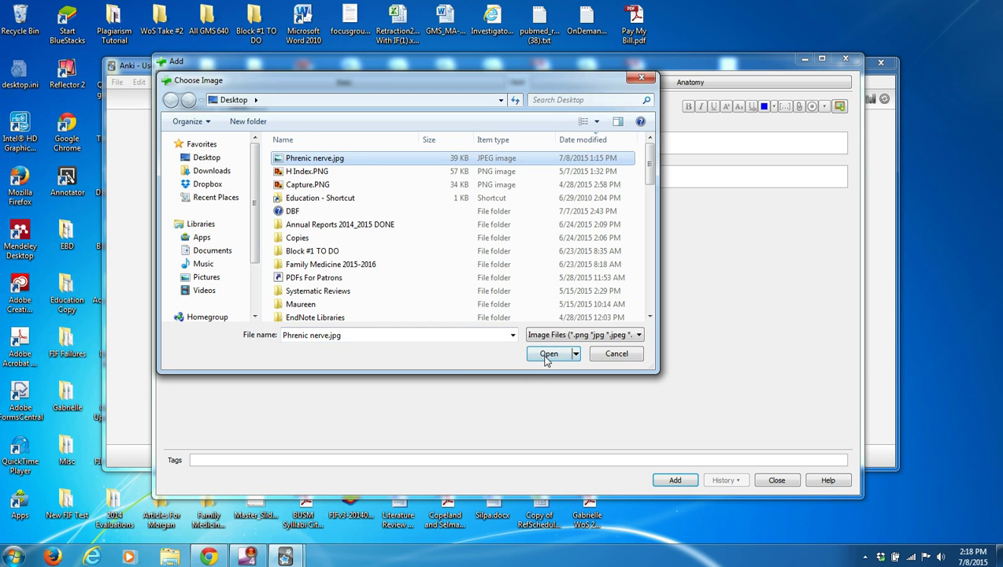
pyautogui.moveTo(626, 423); pyautogui.dragTo(961, 562)
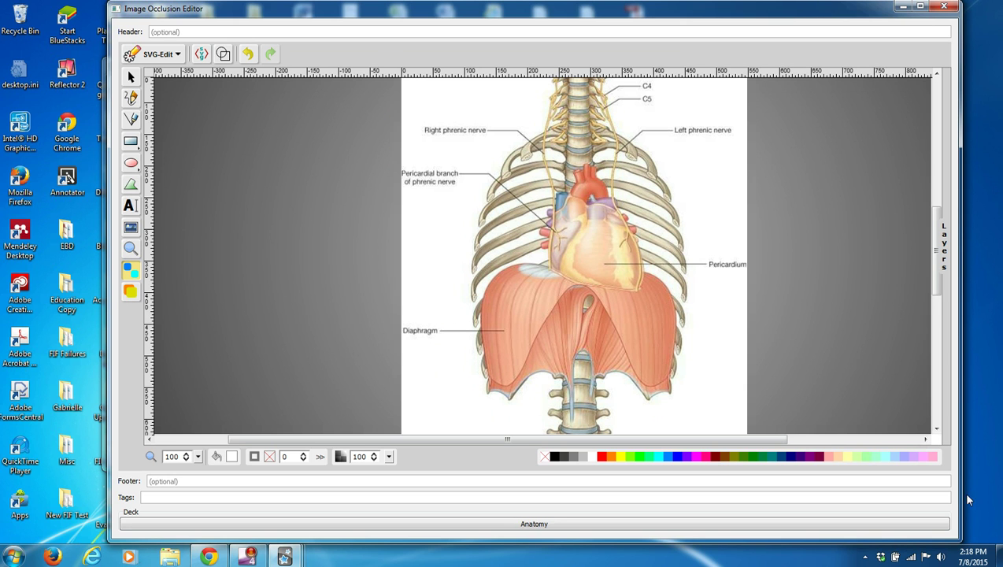
# Step: Draw a mask over the Diaphragm label of the phrenic nerve image
pyautogui.moveTo(939, 285); pyautogui.dragTo(937, 261)
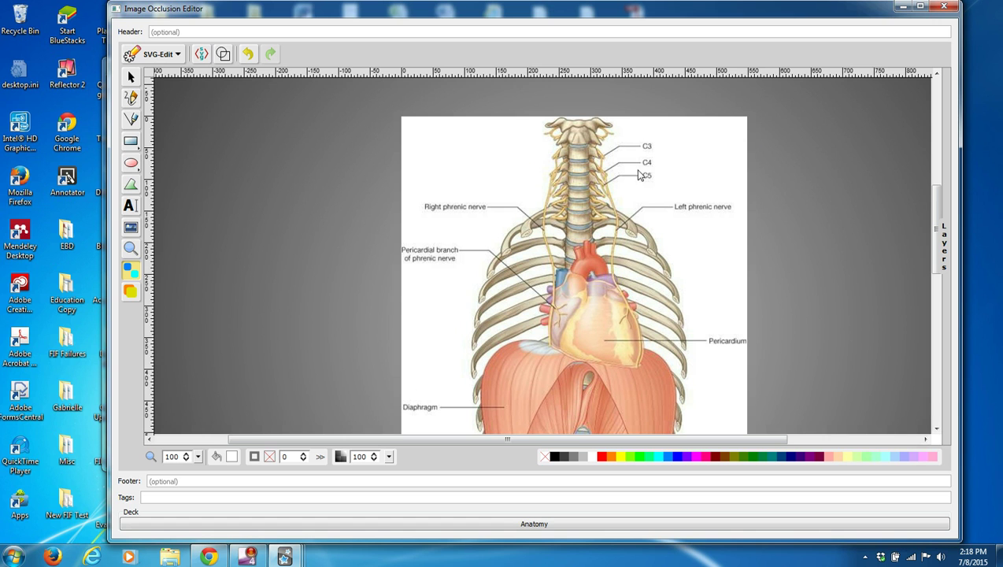
pyautogui.moveTo(942, 203); pyautogui.dragTo(940, 214)
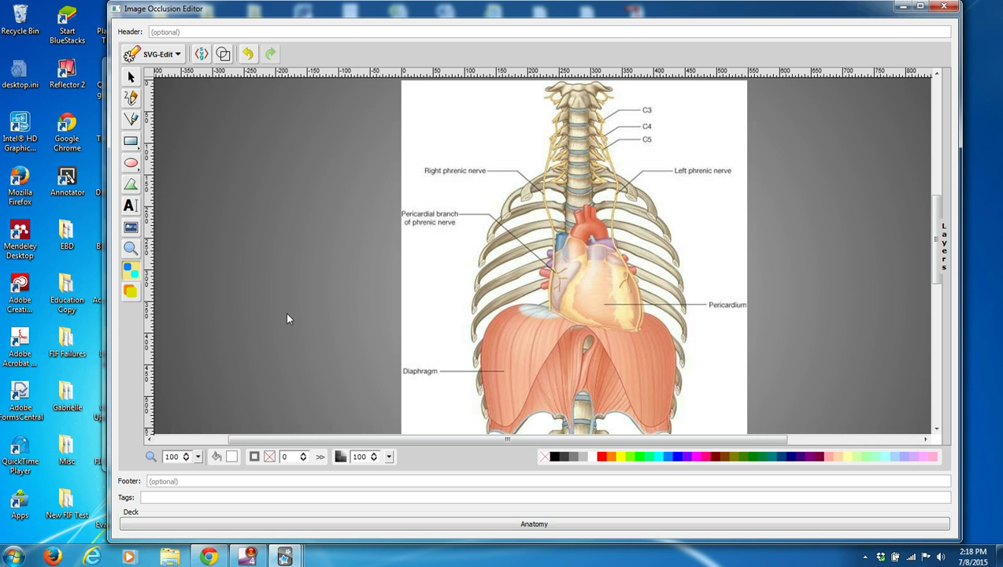
pyautogui.click(135, 302)
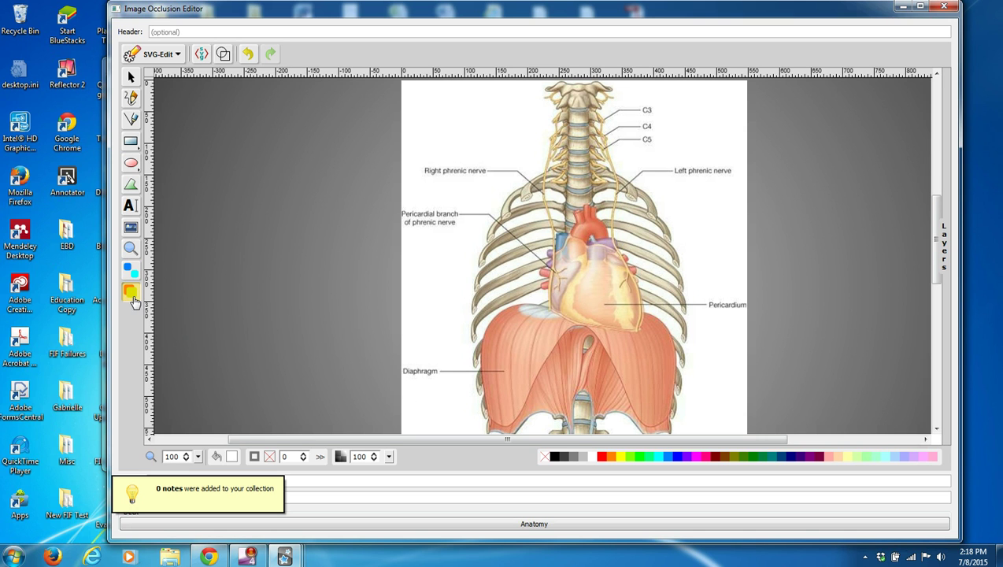
pyautogui.click(406, 367)
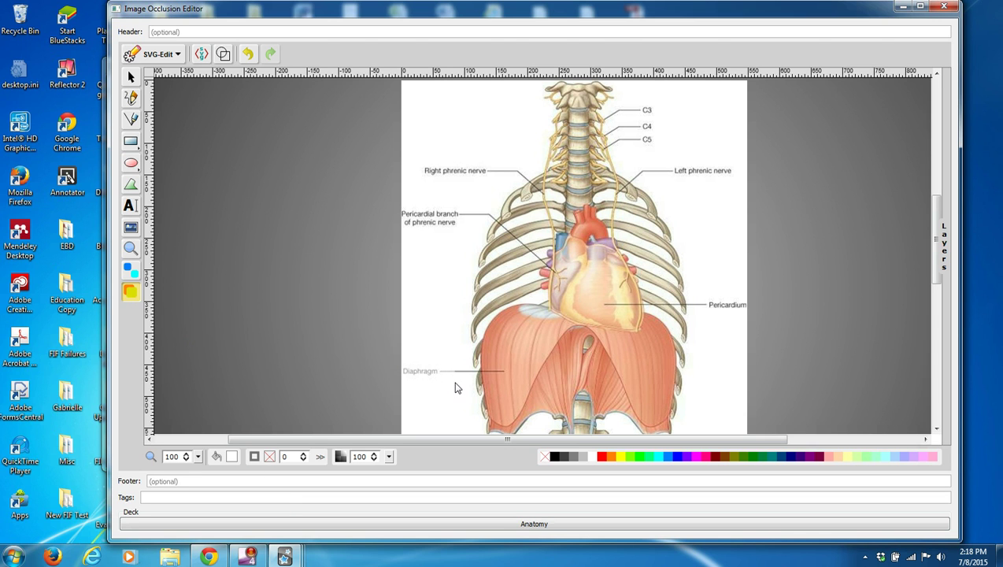
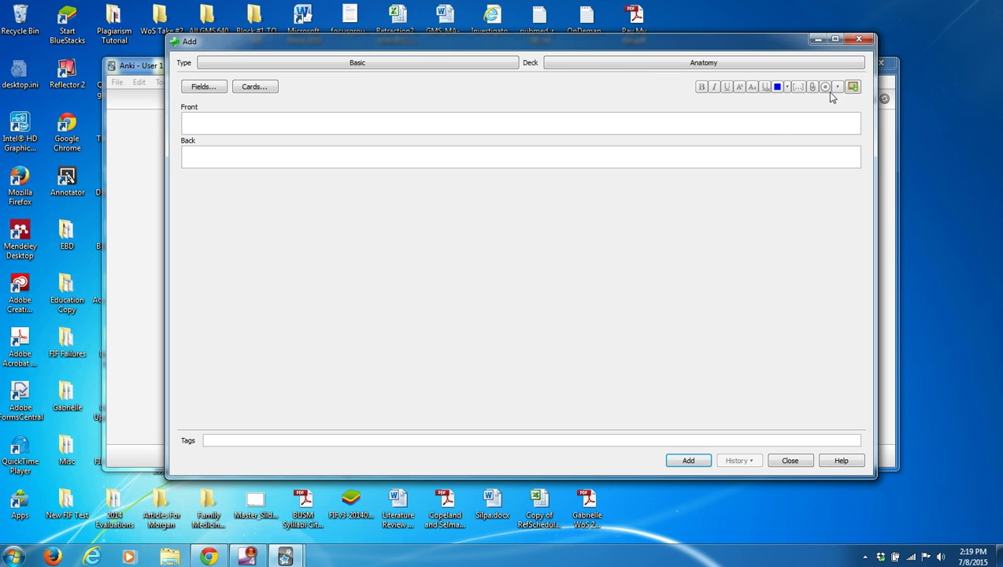
# Step: Close the Add window, start studying the Anatomy deck, reveal the answer of the first cloze card and rate it Easy
pyautogui.click(857, 38)
pyautogui.moveTo(692, 71); pyautogui.dragTo(697, 52)
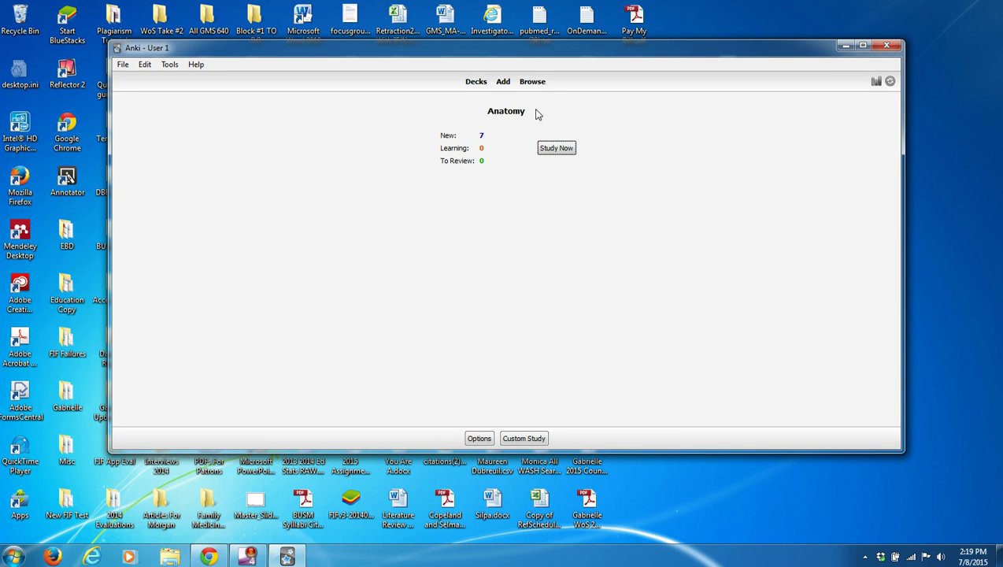
pyautogui.click(557, 149)
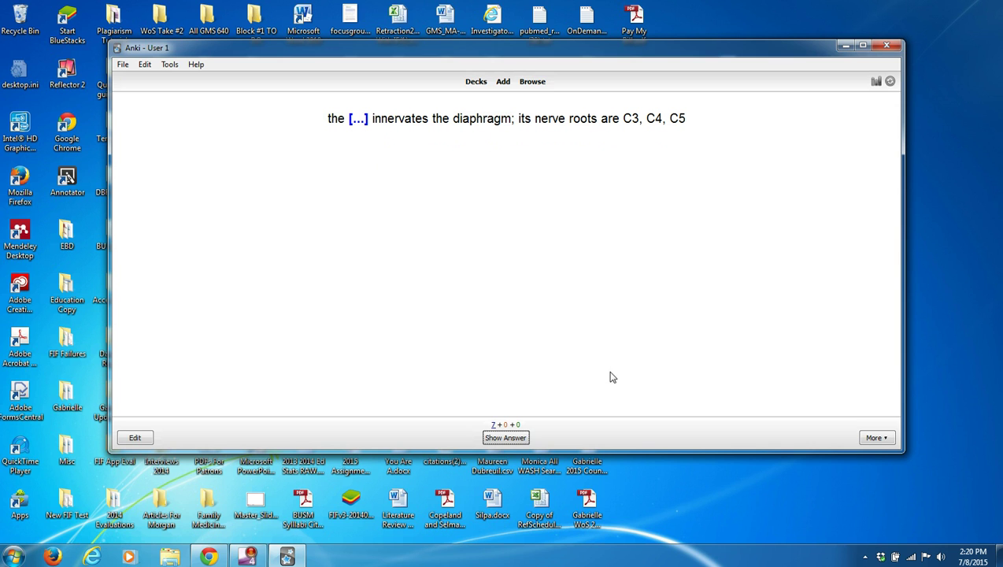
pyautogui.click(512, 443)
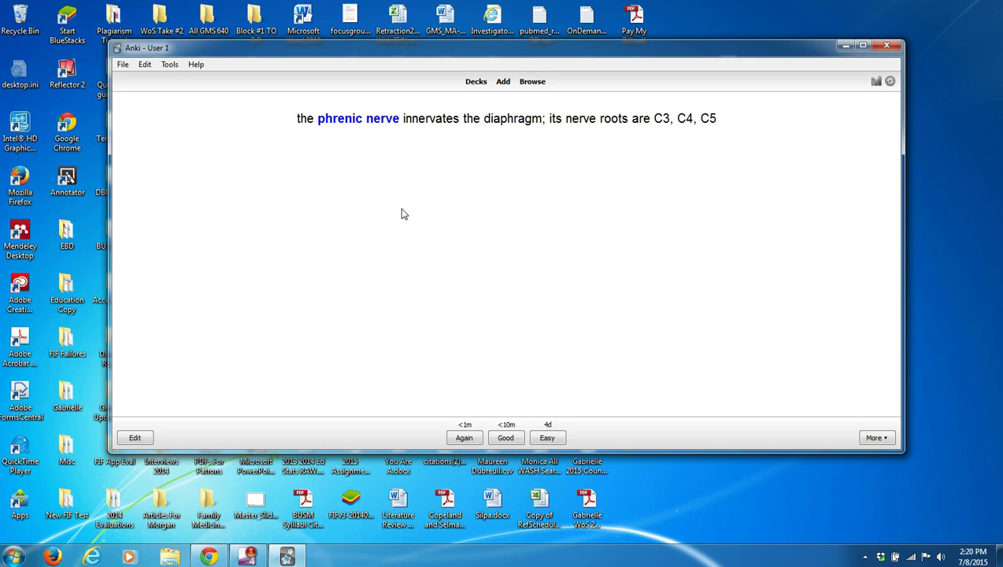
pyautogui.click(549, 440)
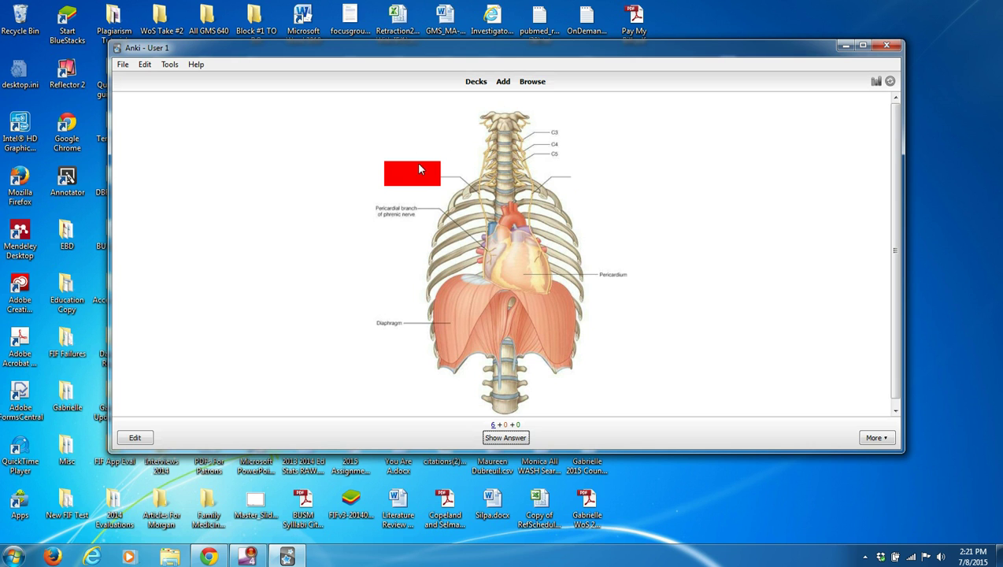
# Step: Reveal the image cards for the right phrenic nerve, left phrenic nerve, diaphragm and C3–C5 labels, rating each one Easy
pyautogui.click(513, 444)
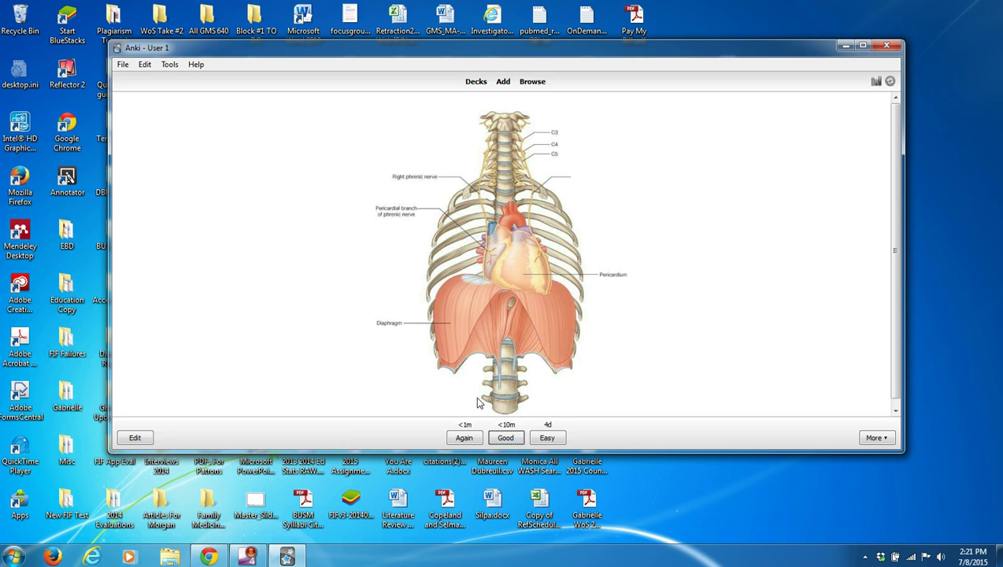
pyautogui.click(549, 437)
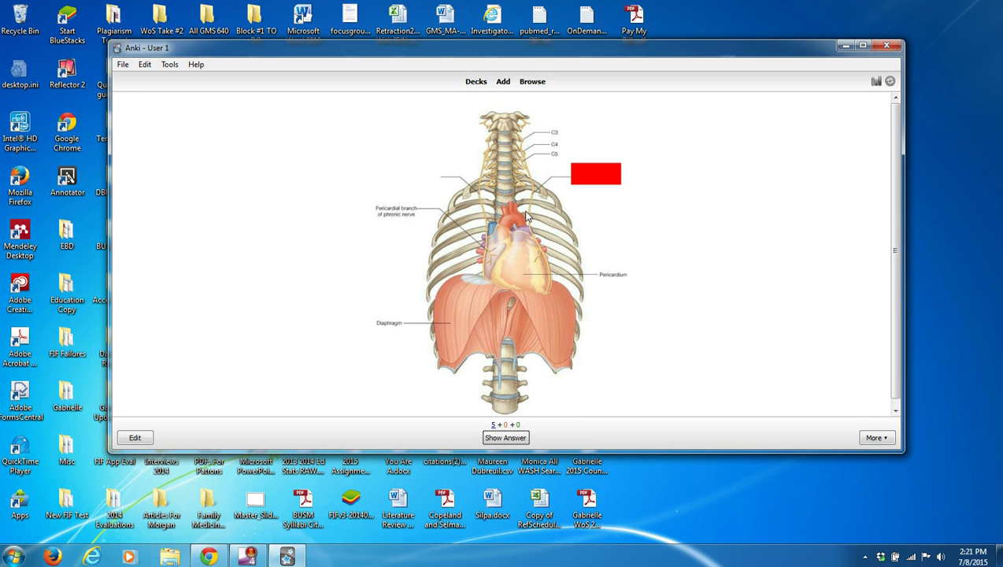
pyautogui.click(518, 439)
pyautogui.click(546, 439)
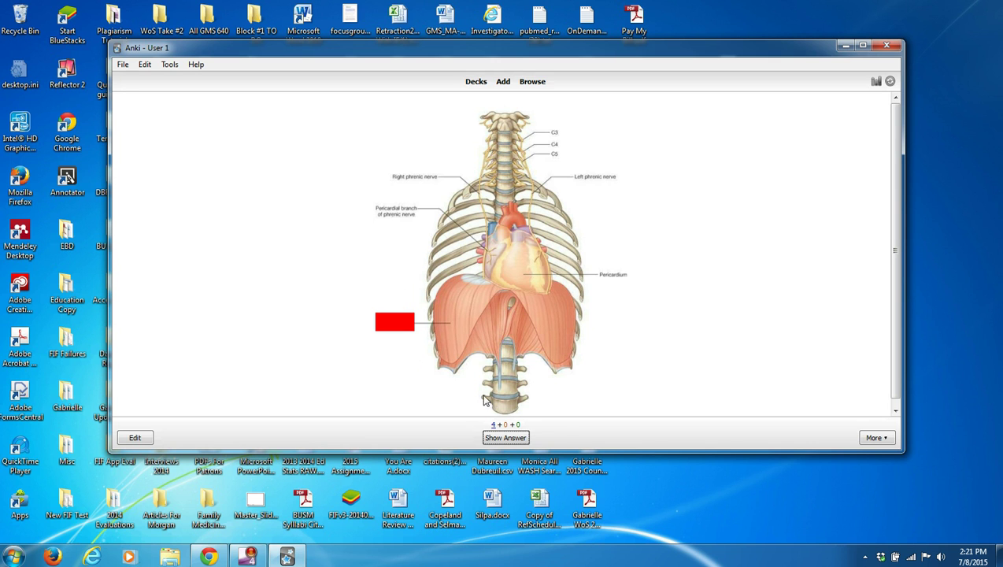
pyautogui.click(521, 439)
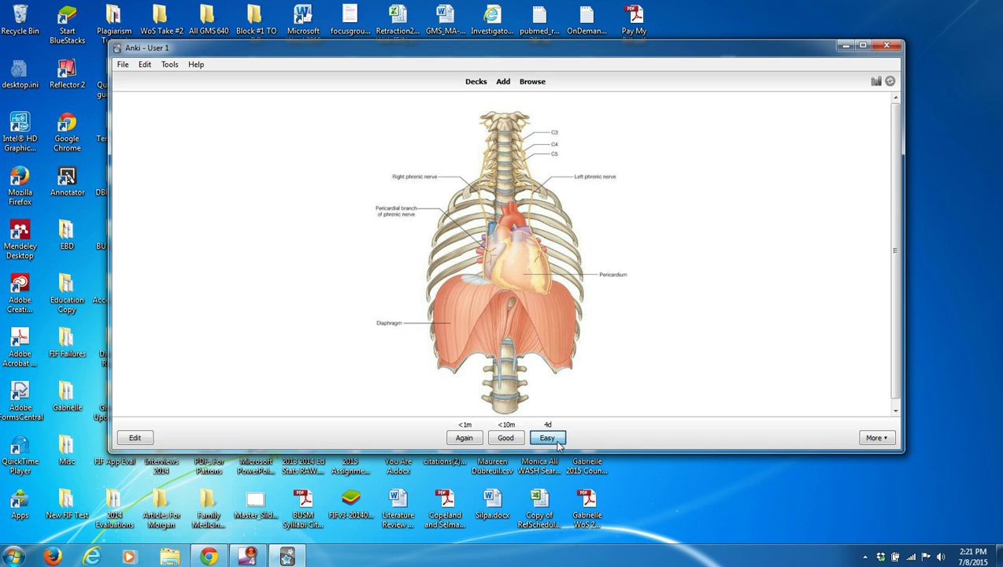
pyautogui.click(549, 437)
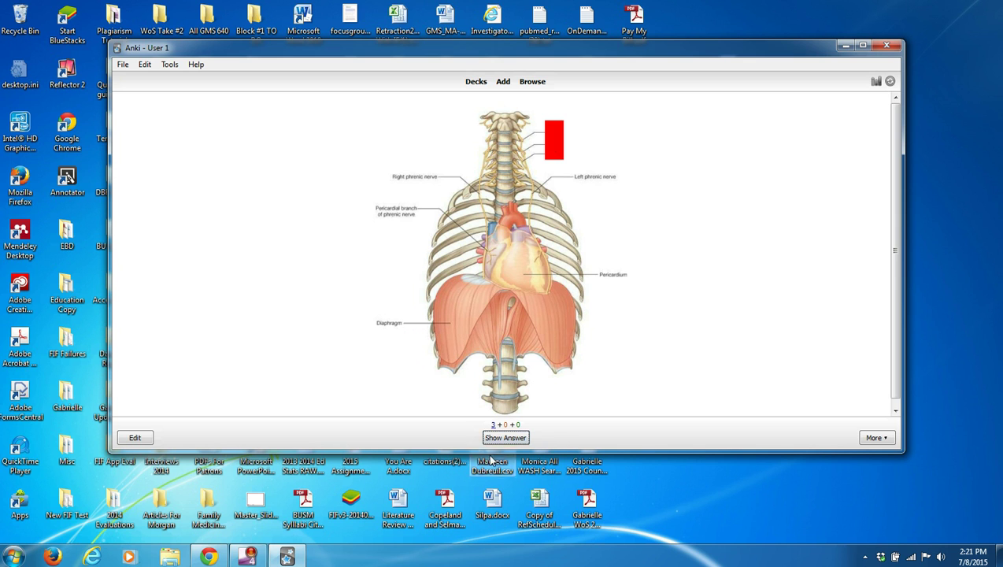
pyautogui.click(508, 439)
pyautogui.click(549, 438)
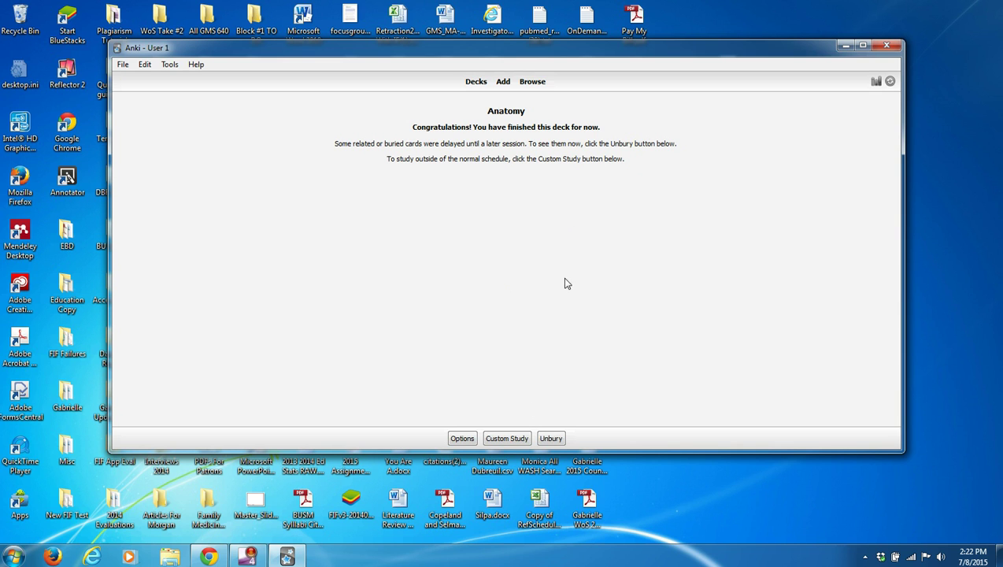
# Step: Look through the Anatomy deck's custom study options, accept increasing today's new card limit by 0 cards, and return to the deck list
pyautogui.click(508, 439)
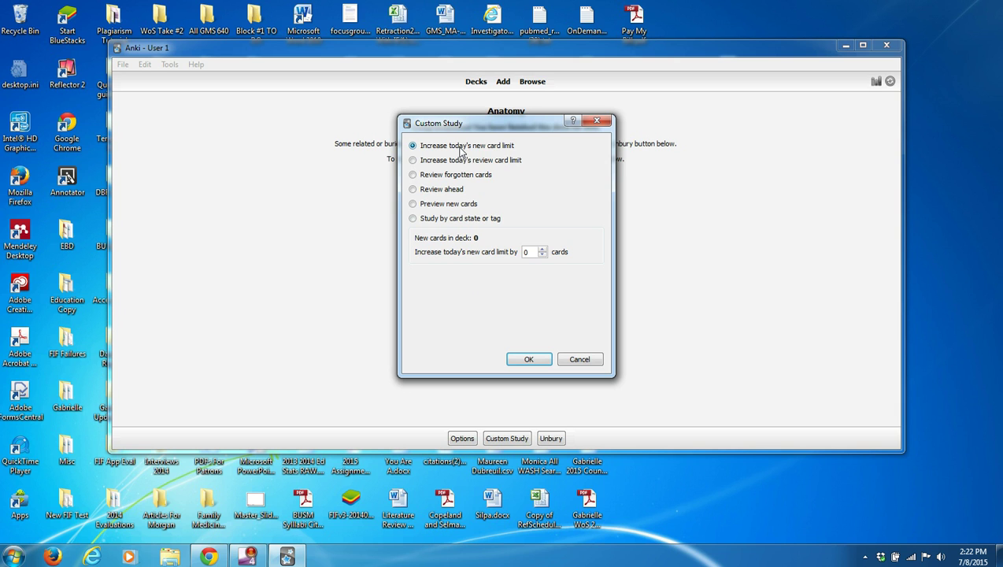
pyautogui.click(413, 176)
pyautogui.click(413, 191)
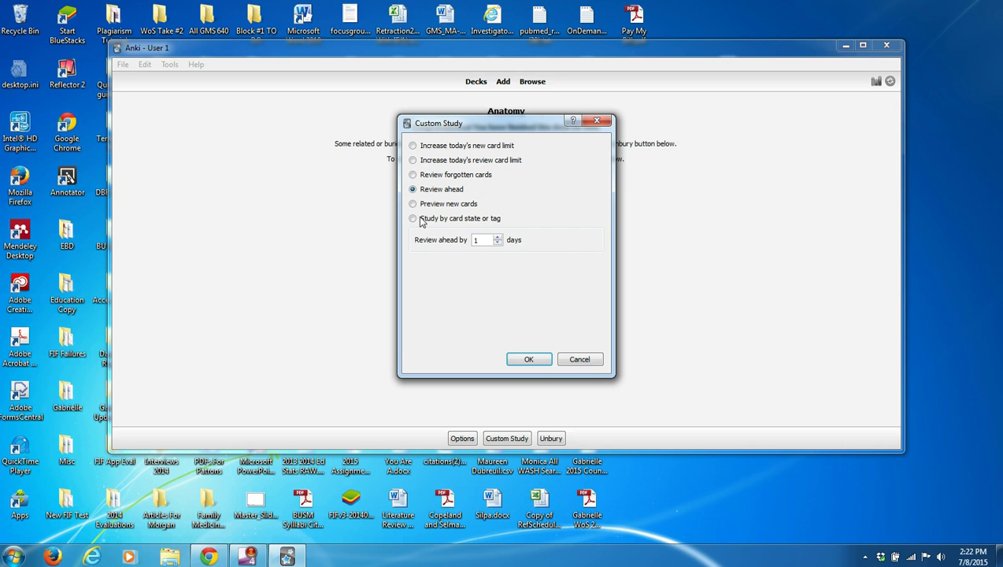
pyautogui.click(412, 145)
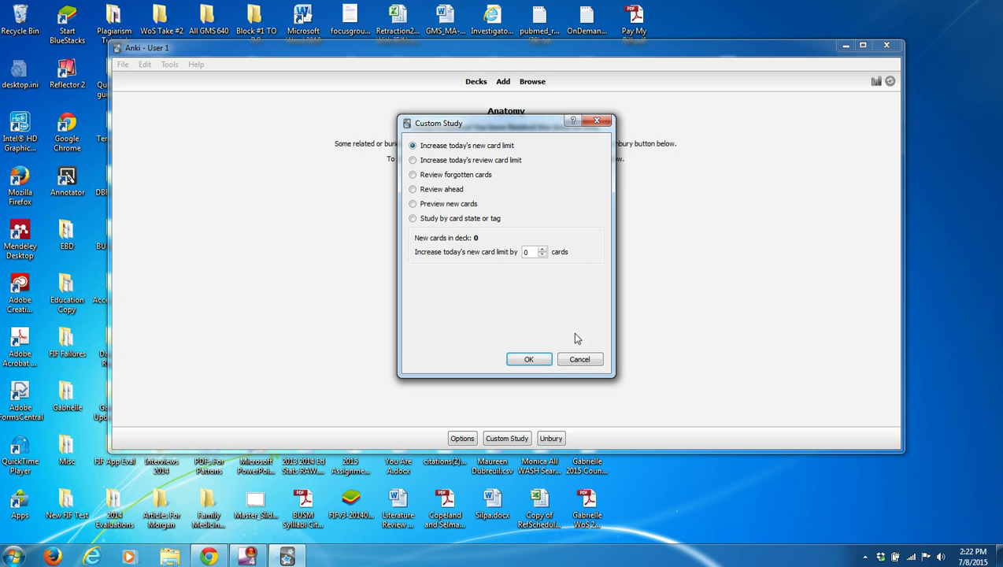
pyautogui.click(529, 358)
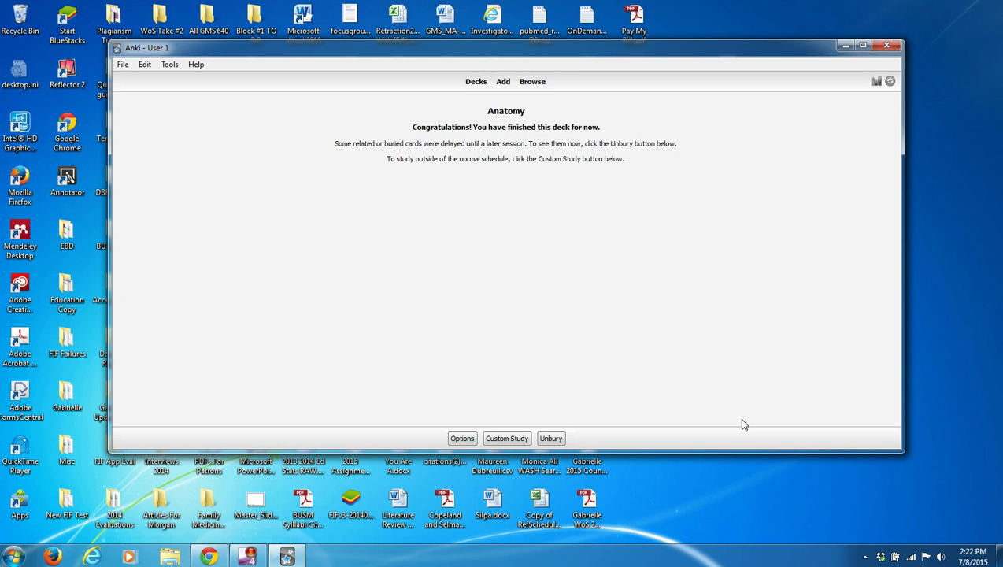
pyautogui.click(477, 83)
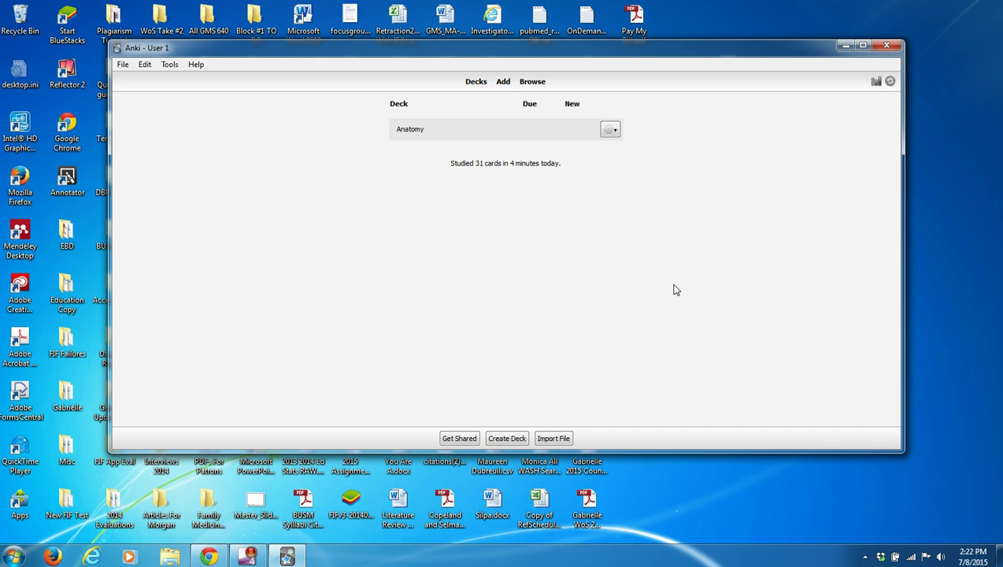
pyautogui.moveTo(660, 54); pyautogui.dragTo(640, 90)
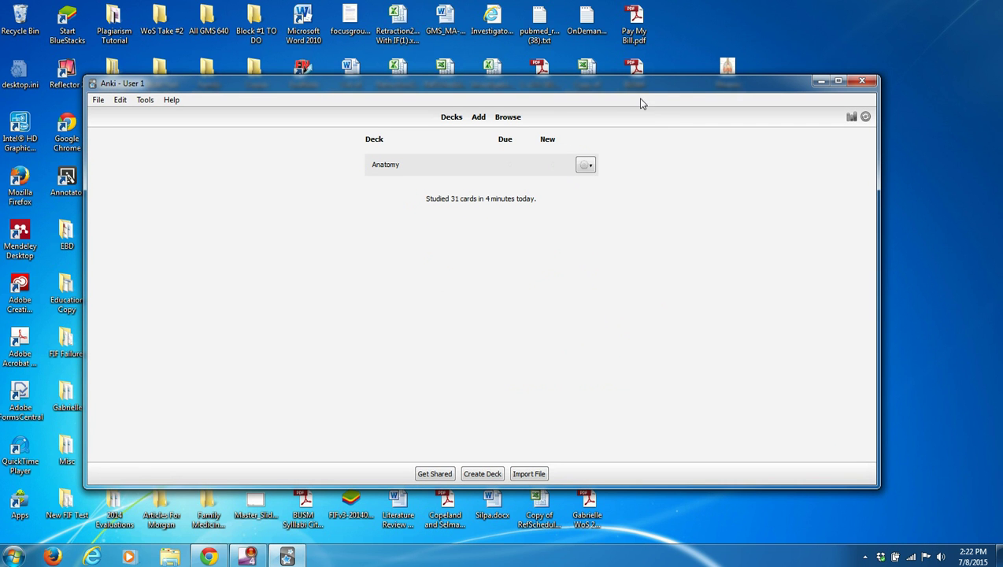
# Step: Switch to Chrome and show the AnkiWeb login page with its sign-up and returning user sections
pyautogui.click(213, 557)
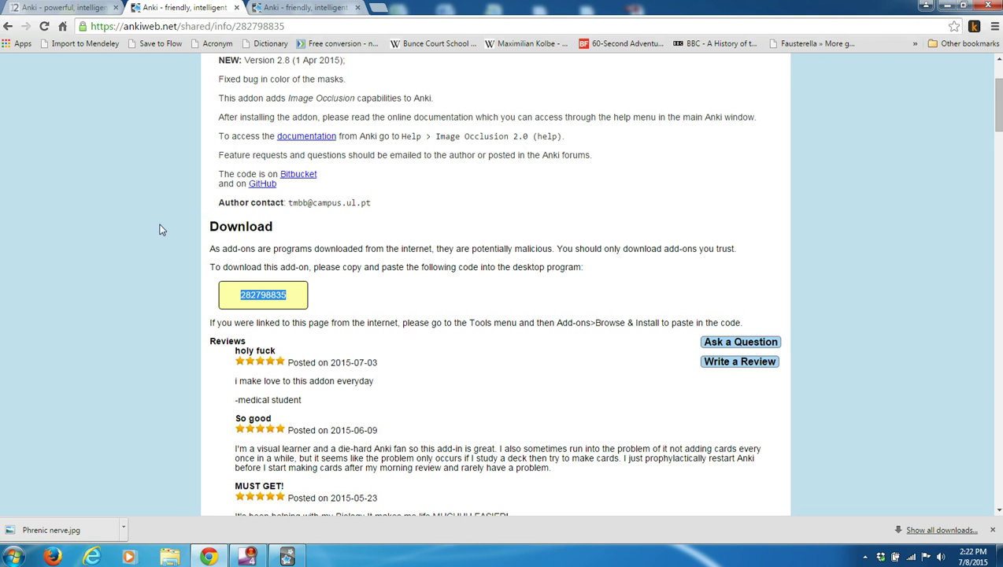
pyautogui.click(300, 9)
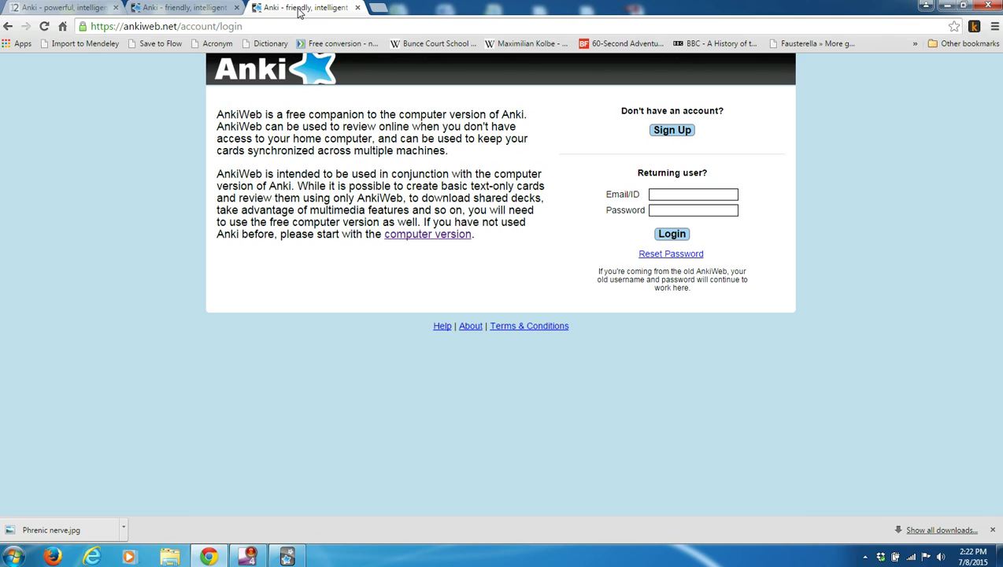
pyautogui.moveTo(246, 26)
pyautogui.mouseDown()
pyautogui.moveTo(88, 26)
pyautogui.moveTo(246, 26)
pyautogui.mouseUp()
pyautogui.click(945, 8)
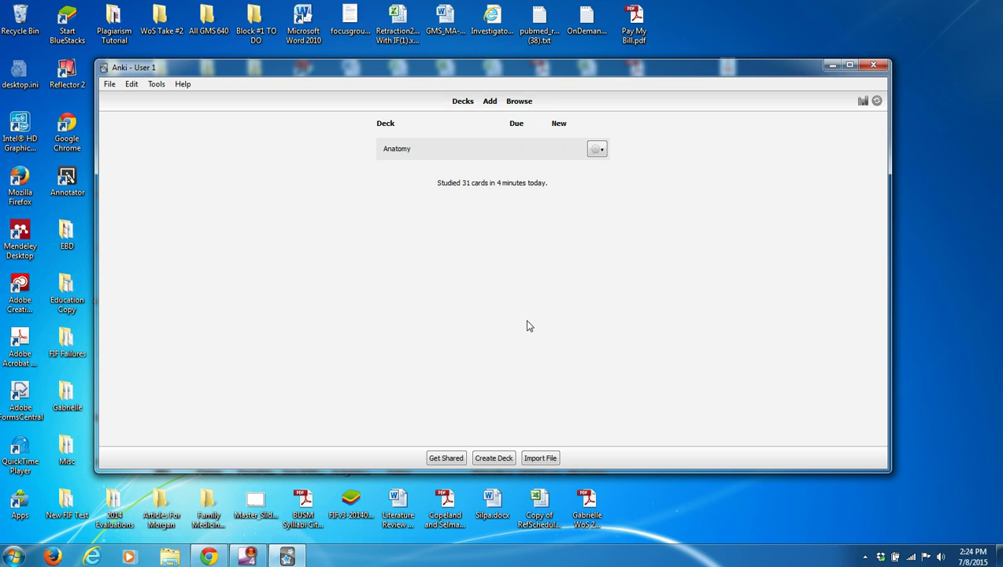
pyautogui.click(208, 557)
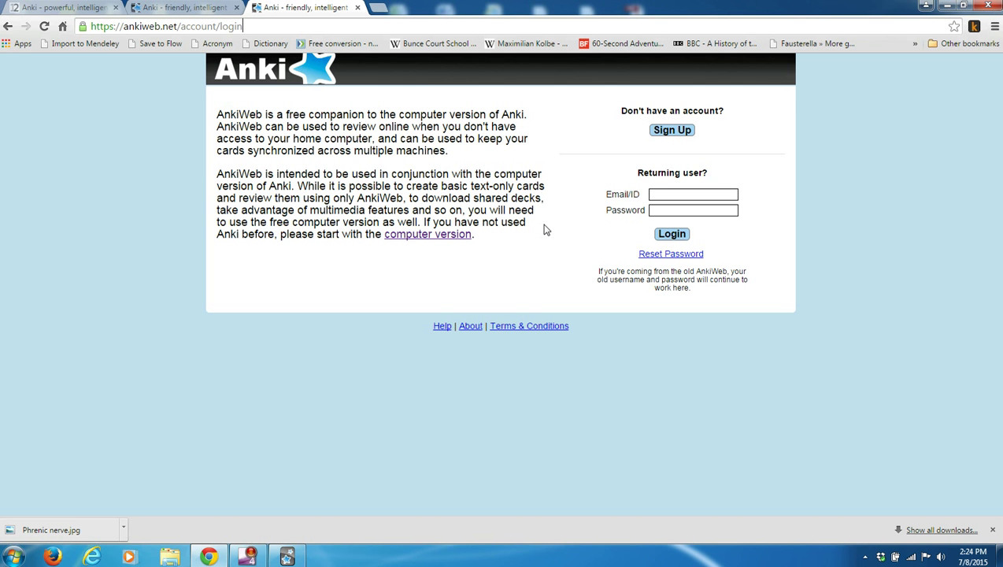